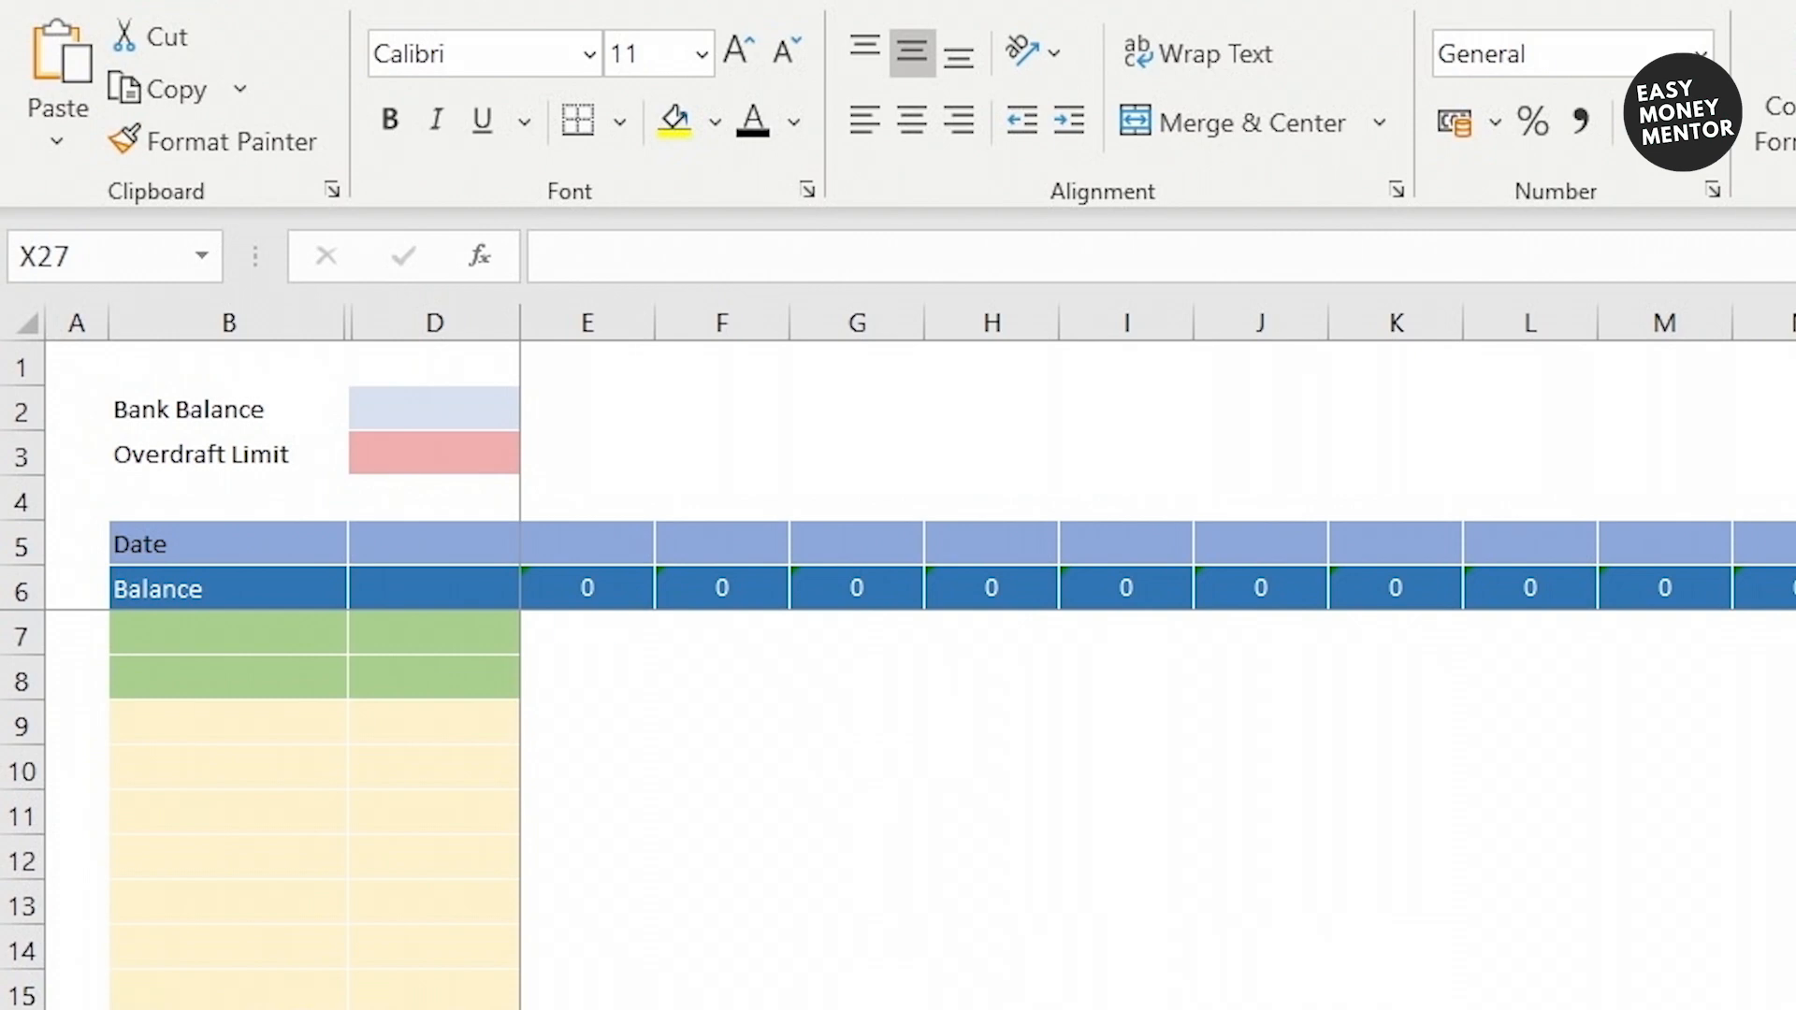
Step: Enter 09-Mar in E5 and 16-Mar in F5, then extend the weekly dates to 31-May in BQ
left_click(587, 544)
type("9/3")
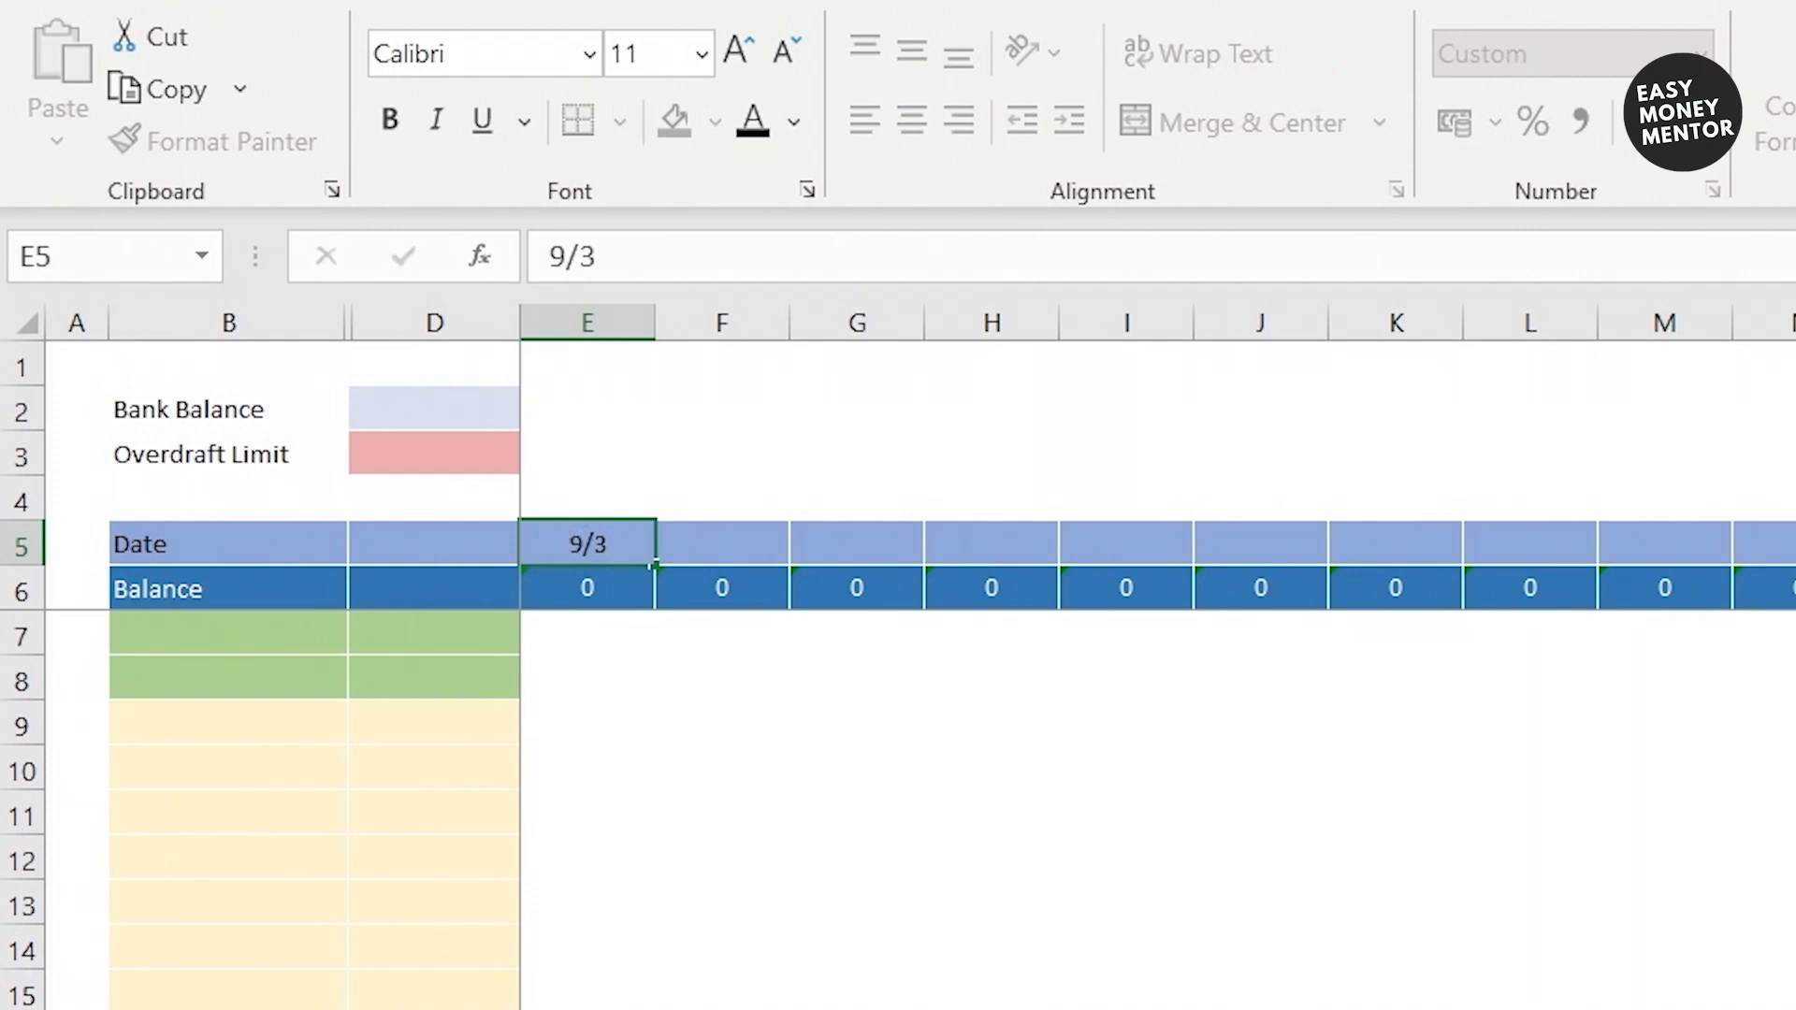
key("Return")
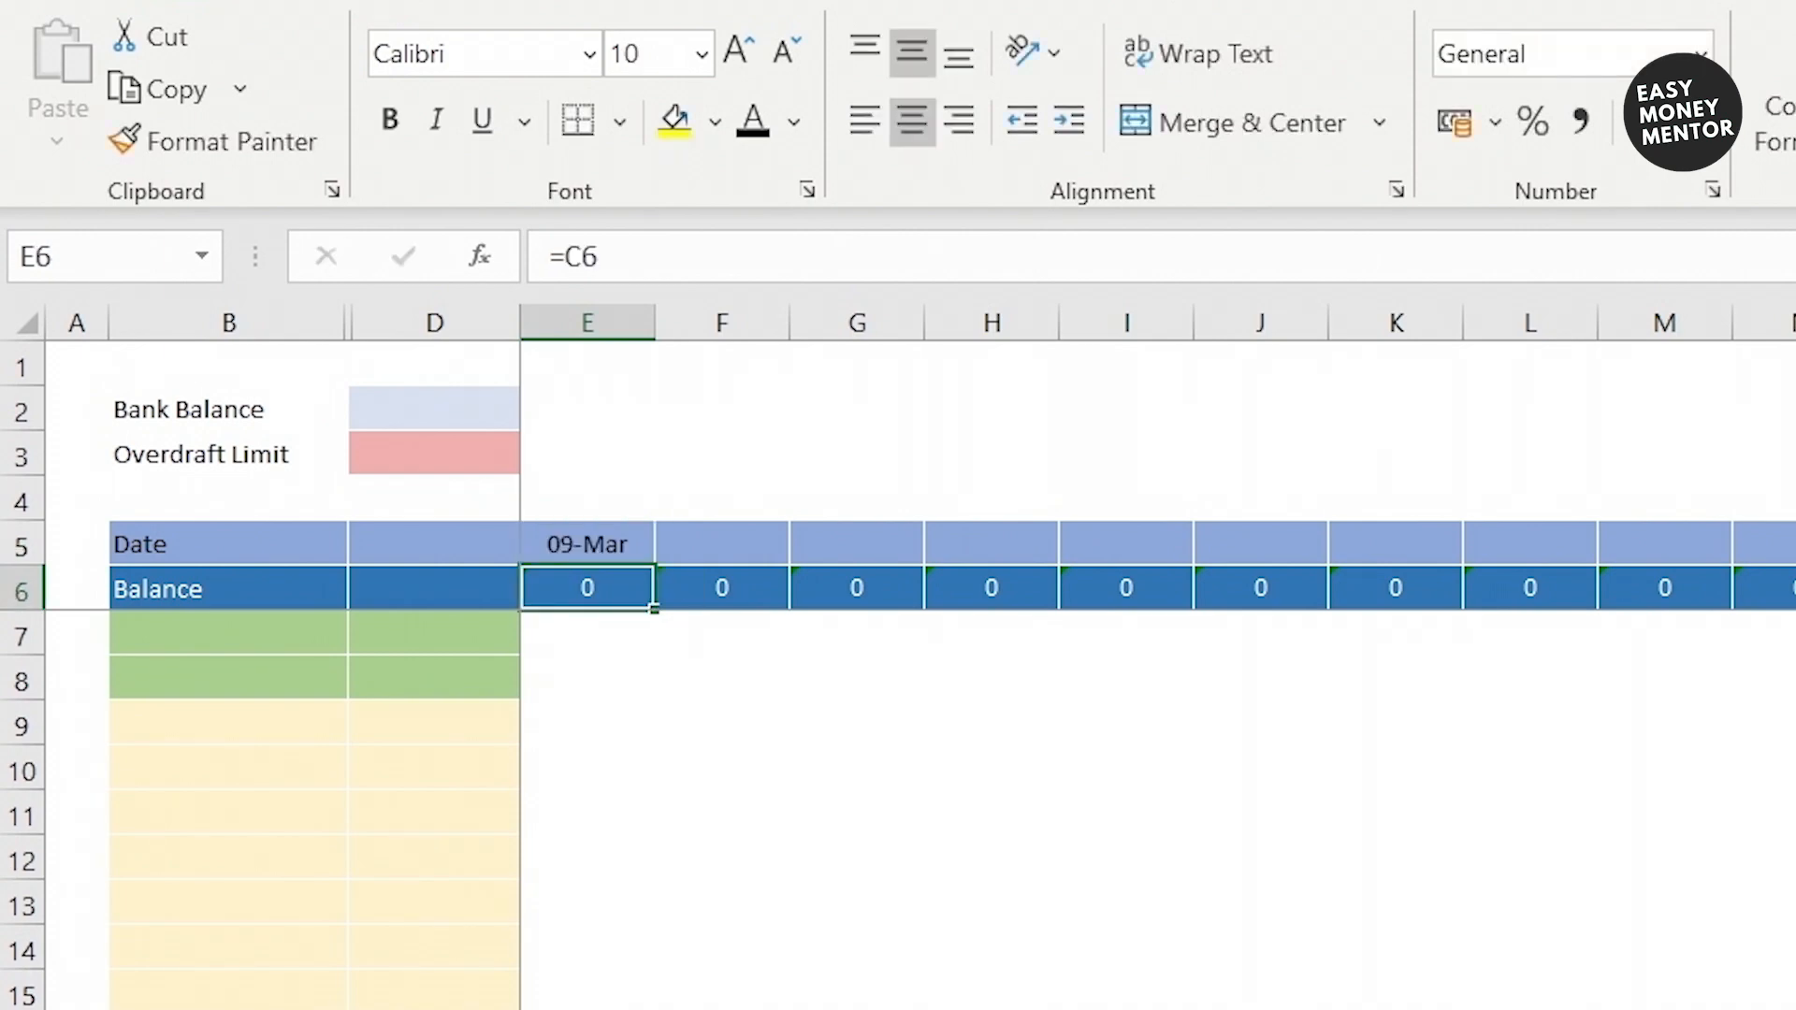
key("Right")
key("Up")
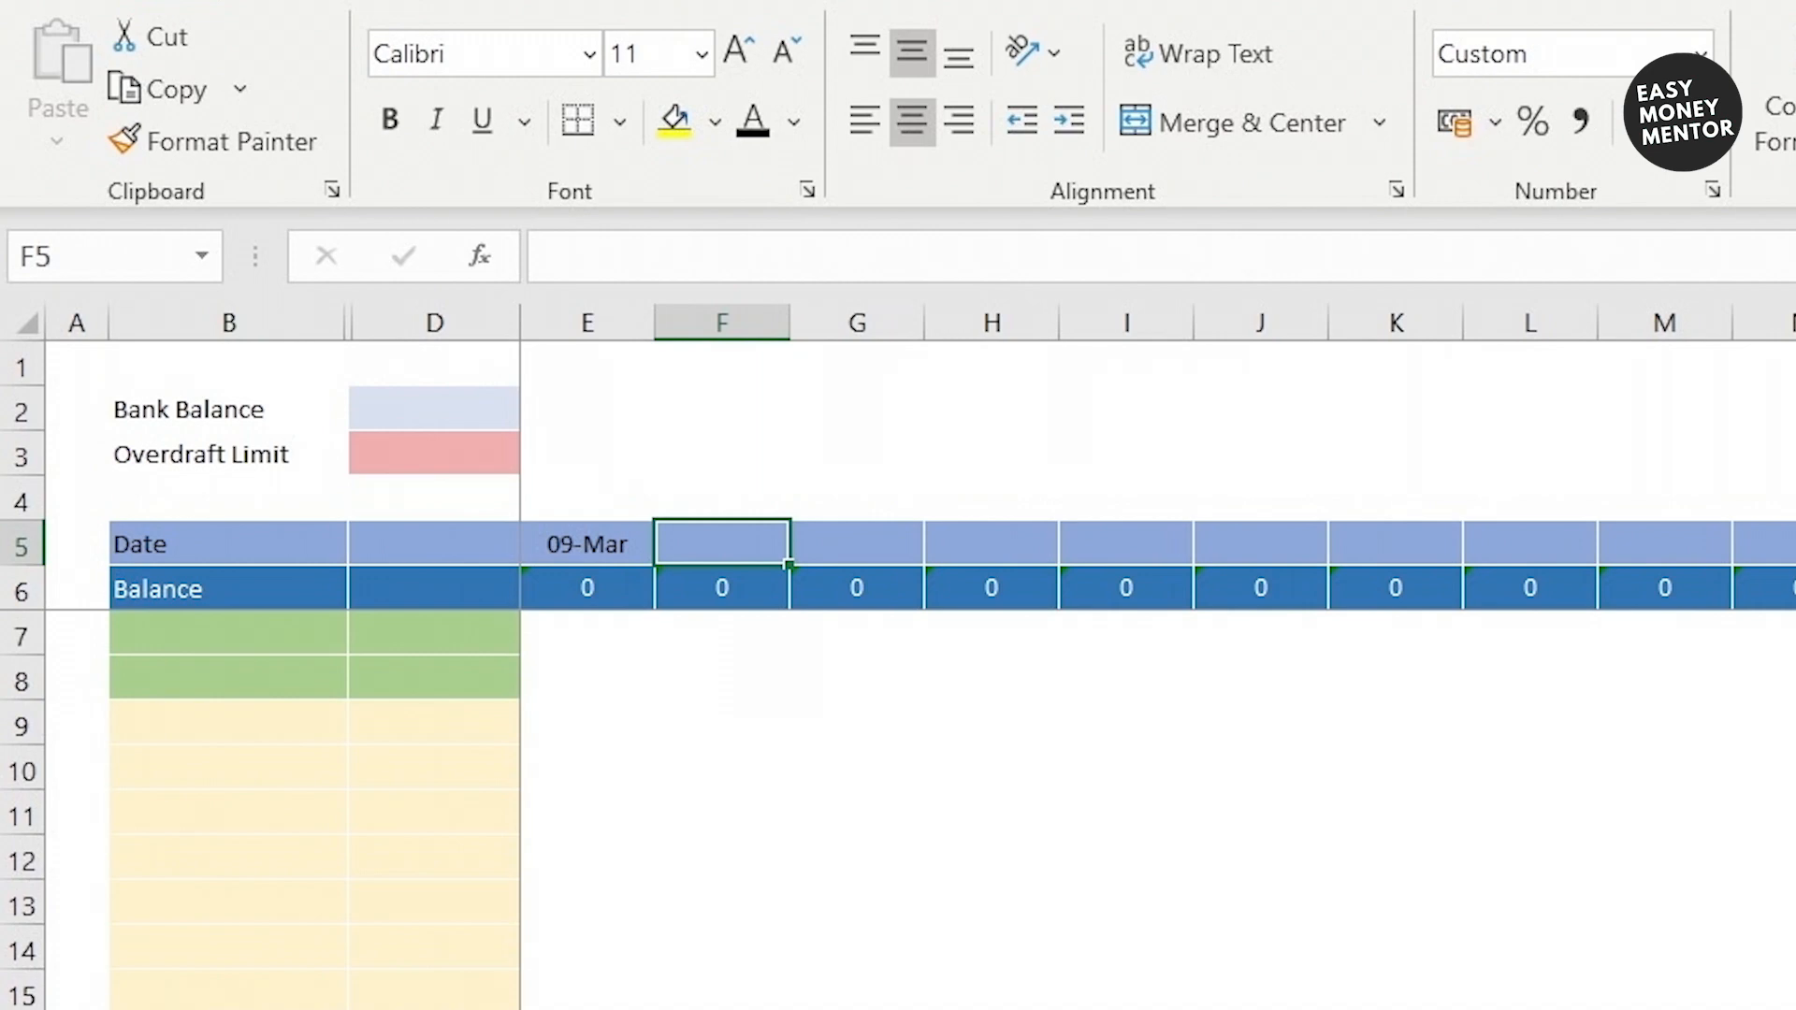
type("16/3")
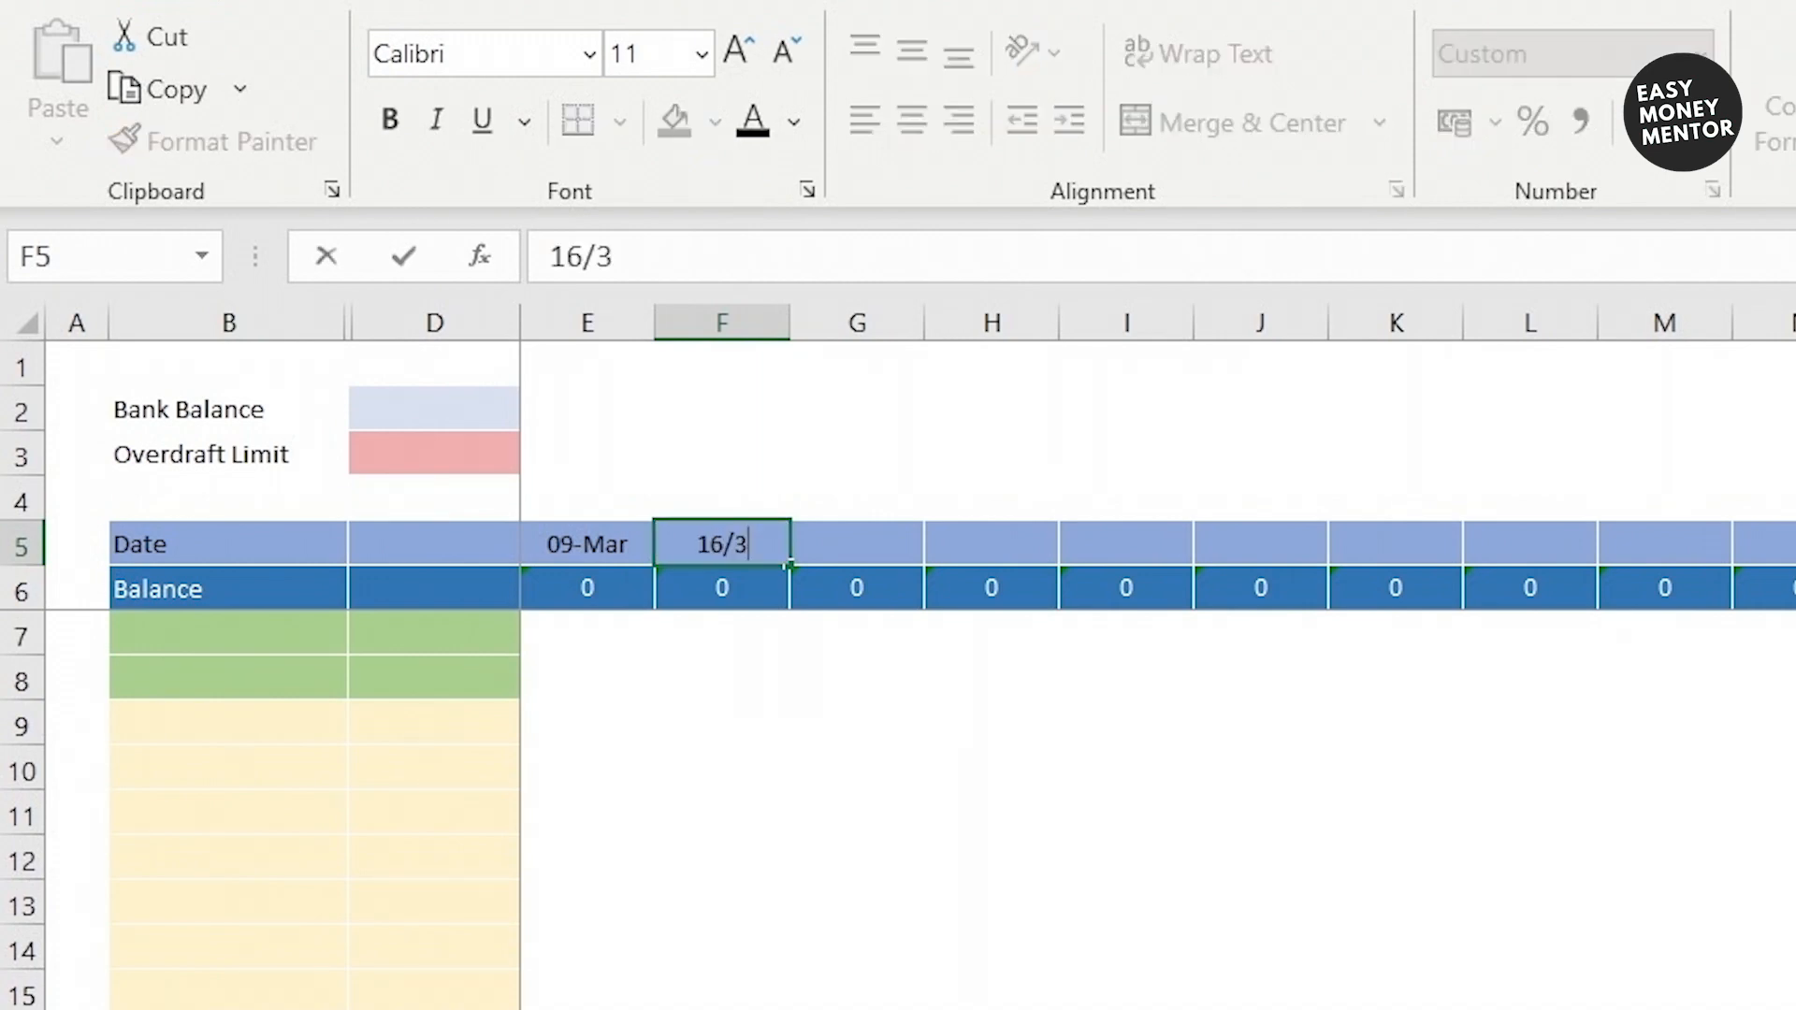
key("Return")
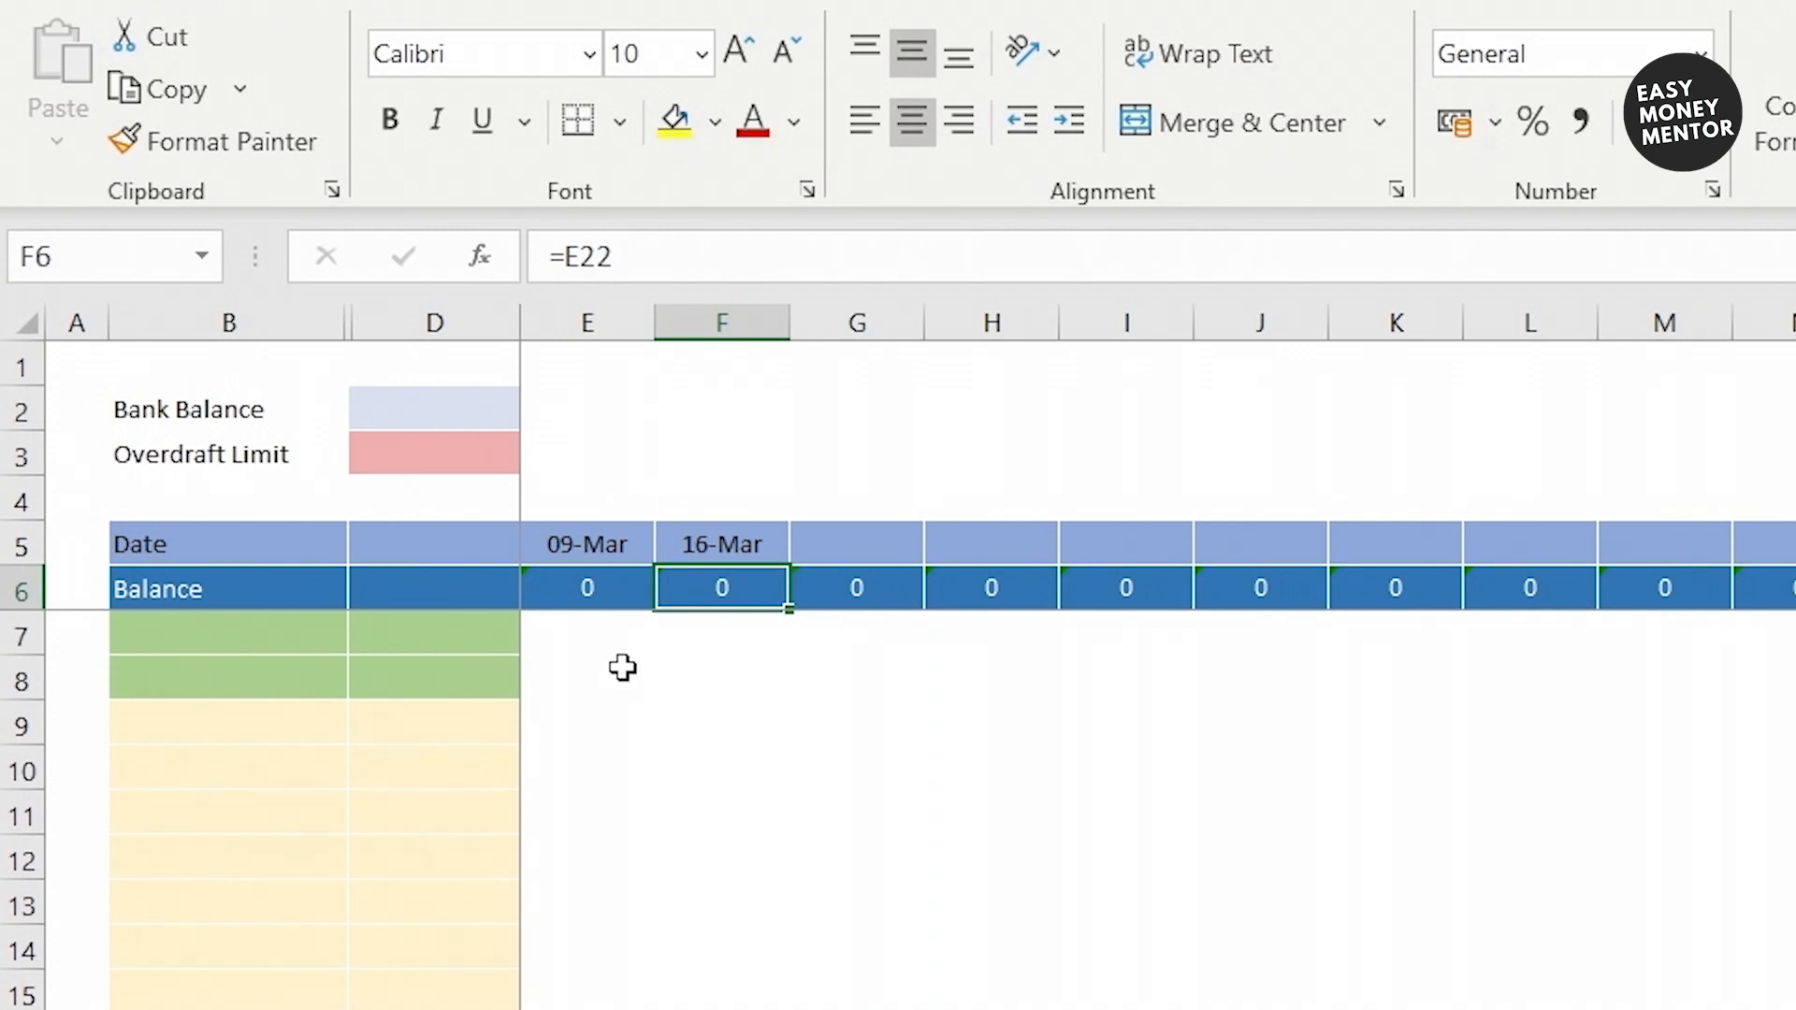
left_click_drag(597, 549, 761, 547)
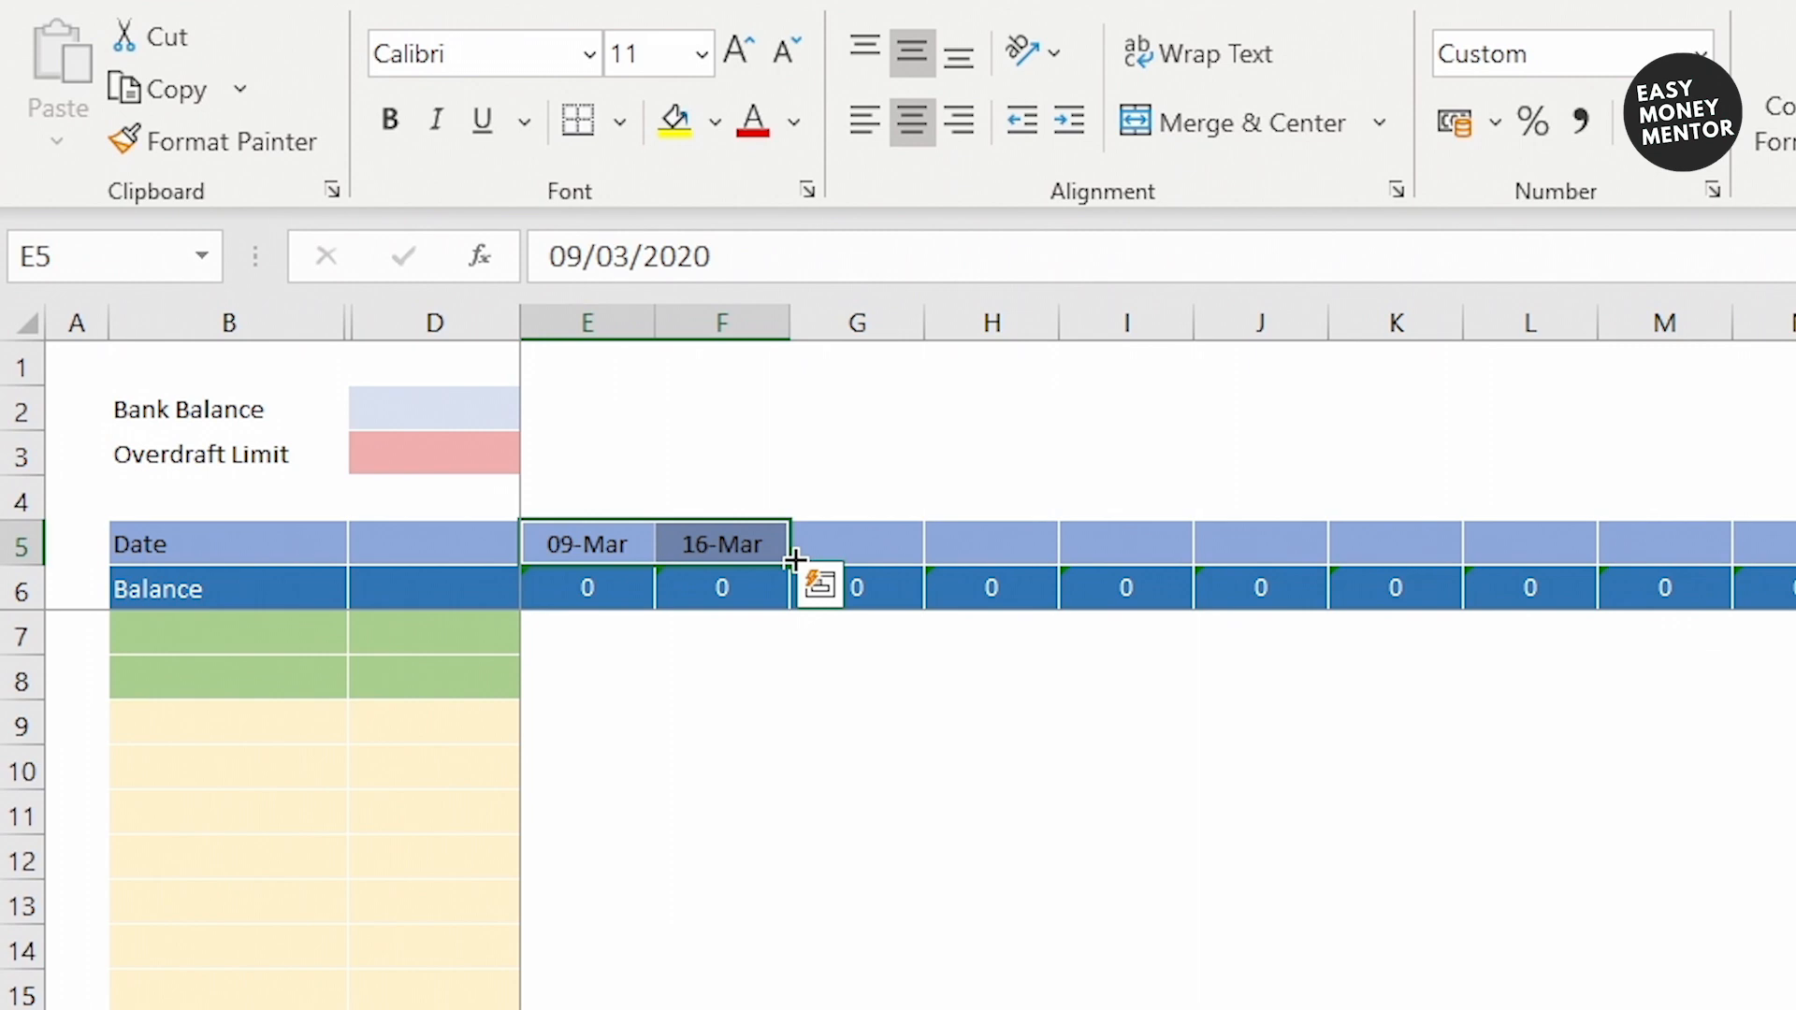
left_click_drag(796, 560, 1684, 339)
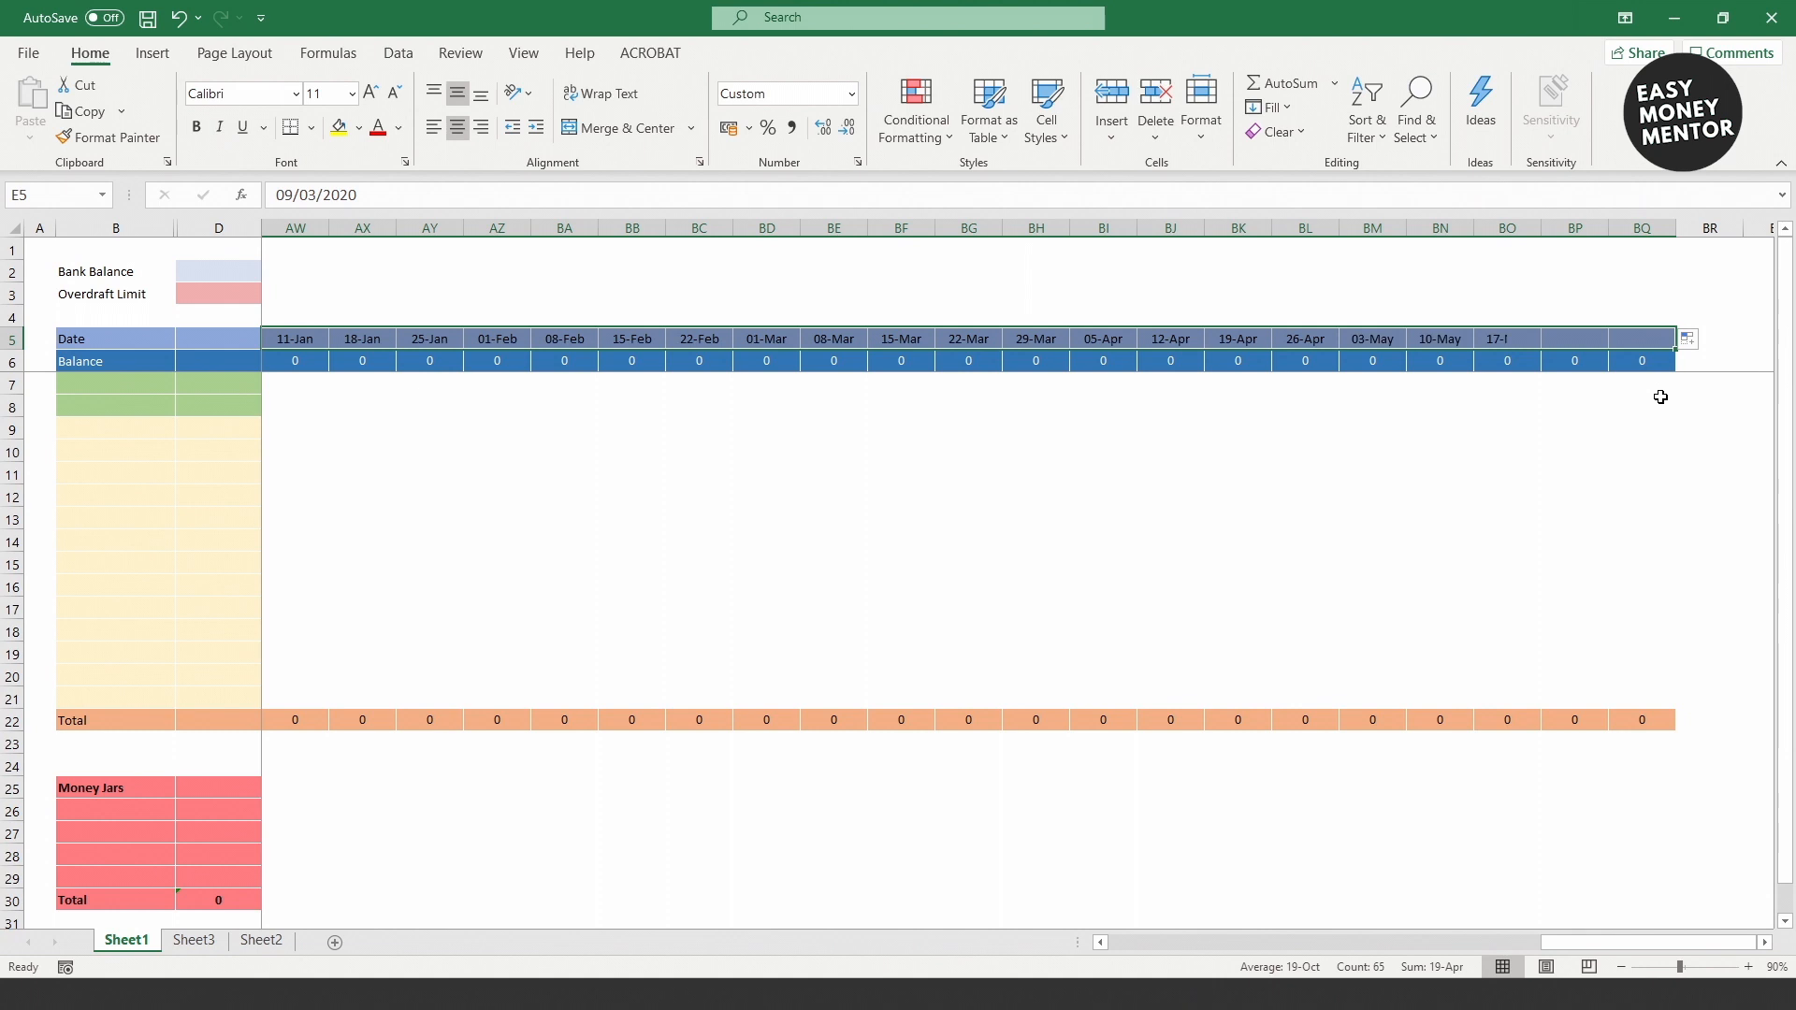
Step: Type the row labels Wages, Money From Partner, Mortgage through Food and Going Out down column B
left_click(1662, 404)
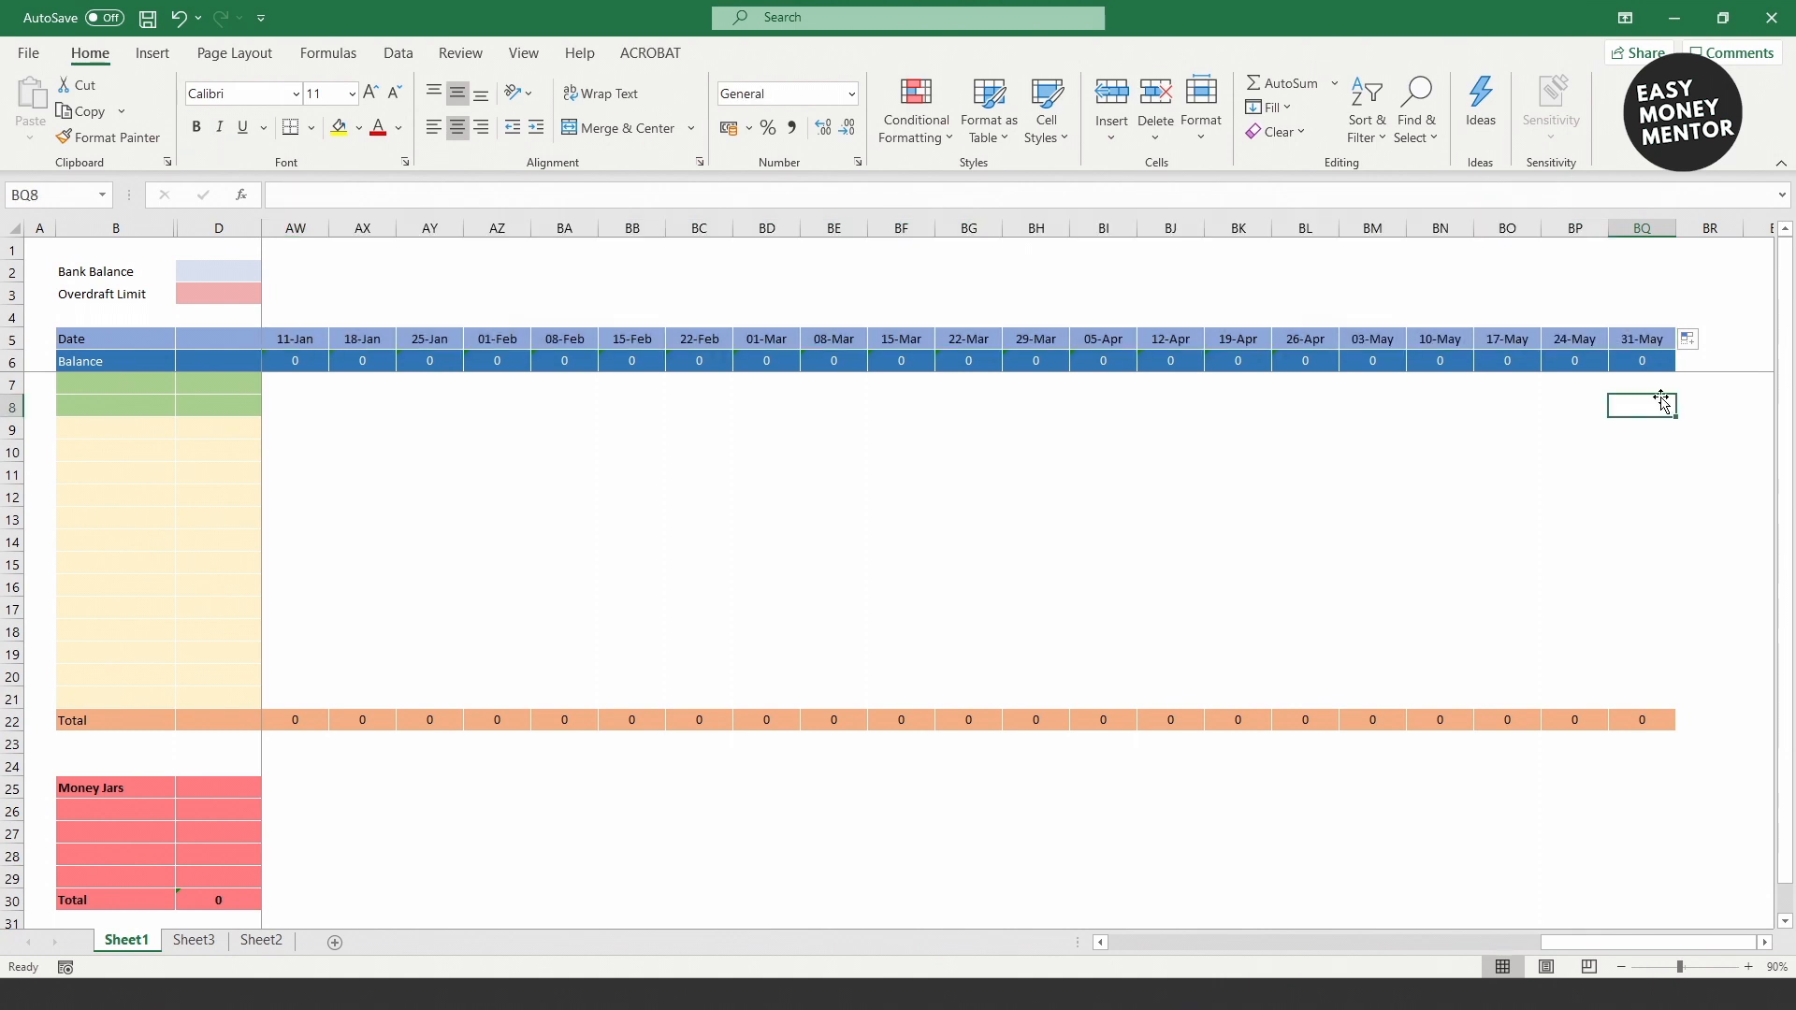
type("Wages")
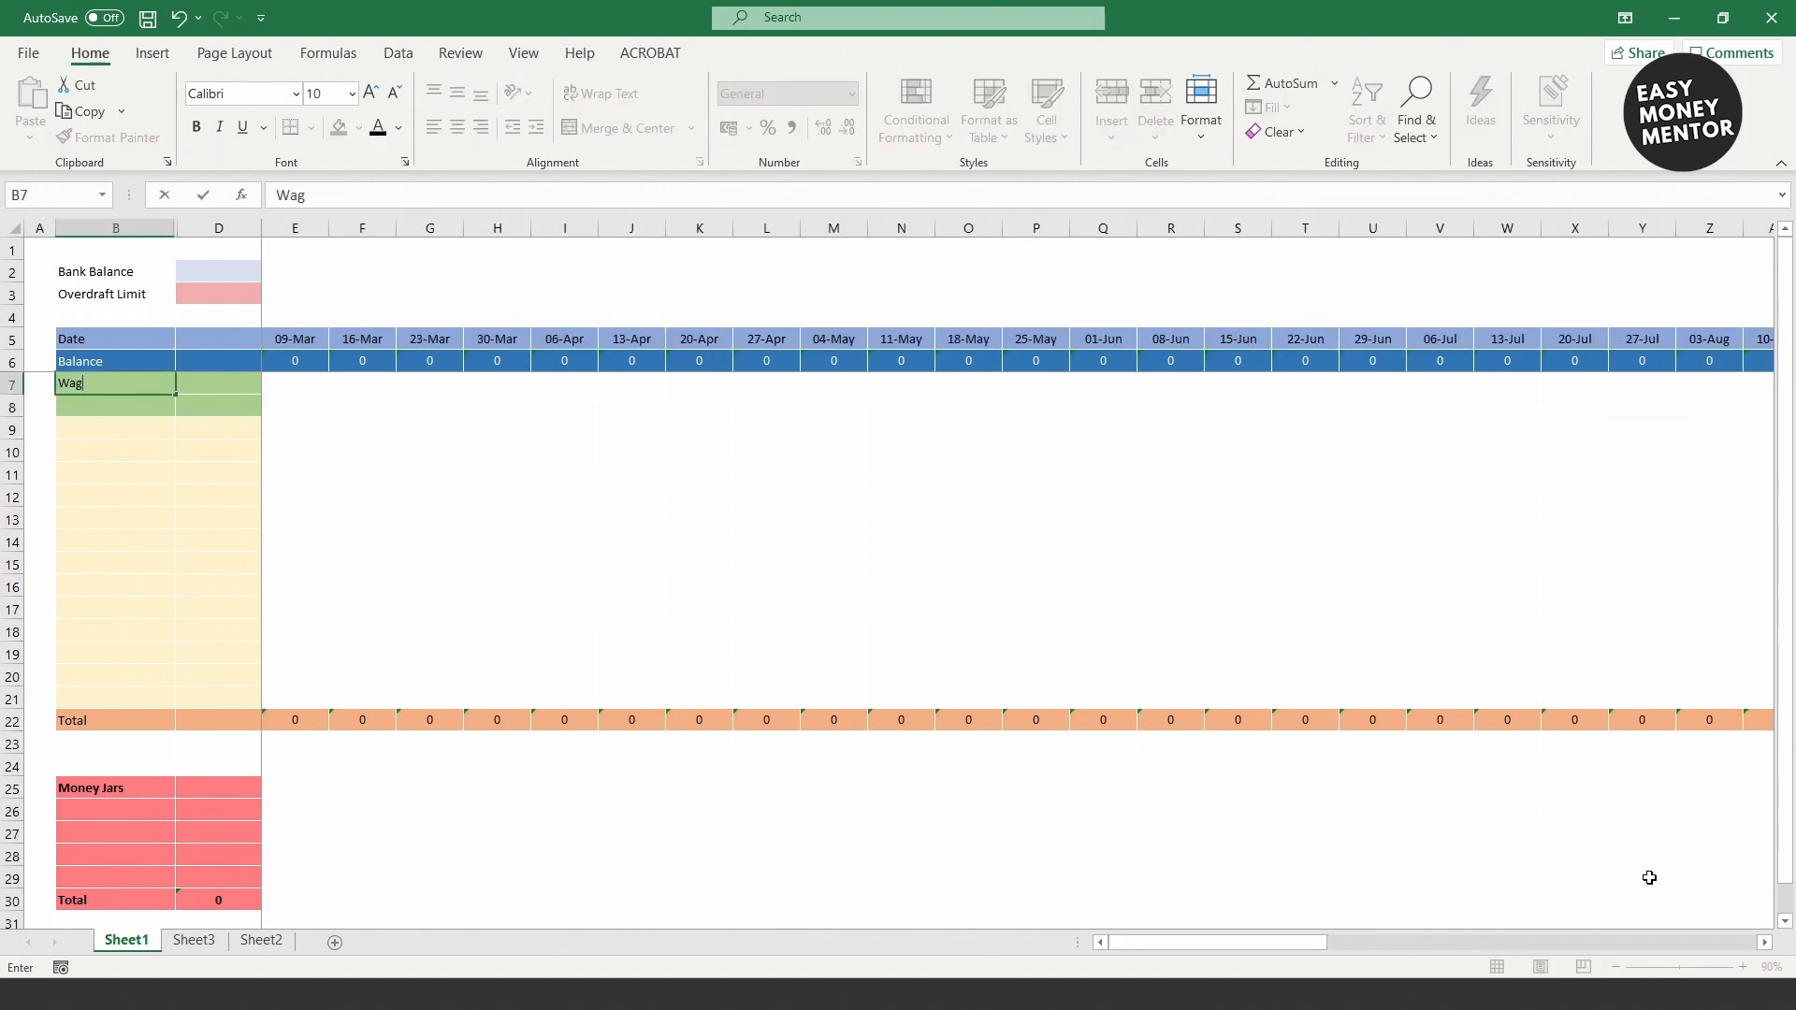
key("Return")
type("Money From Partner")
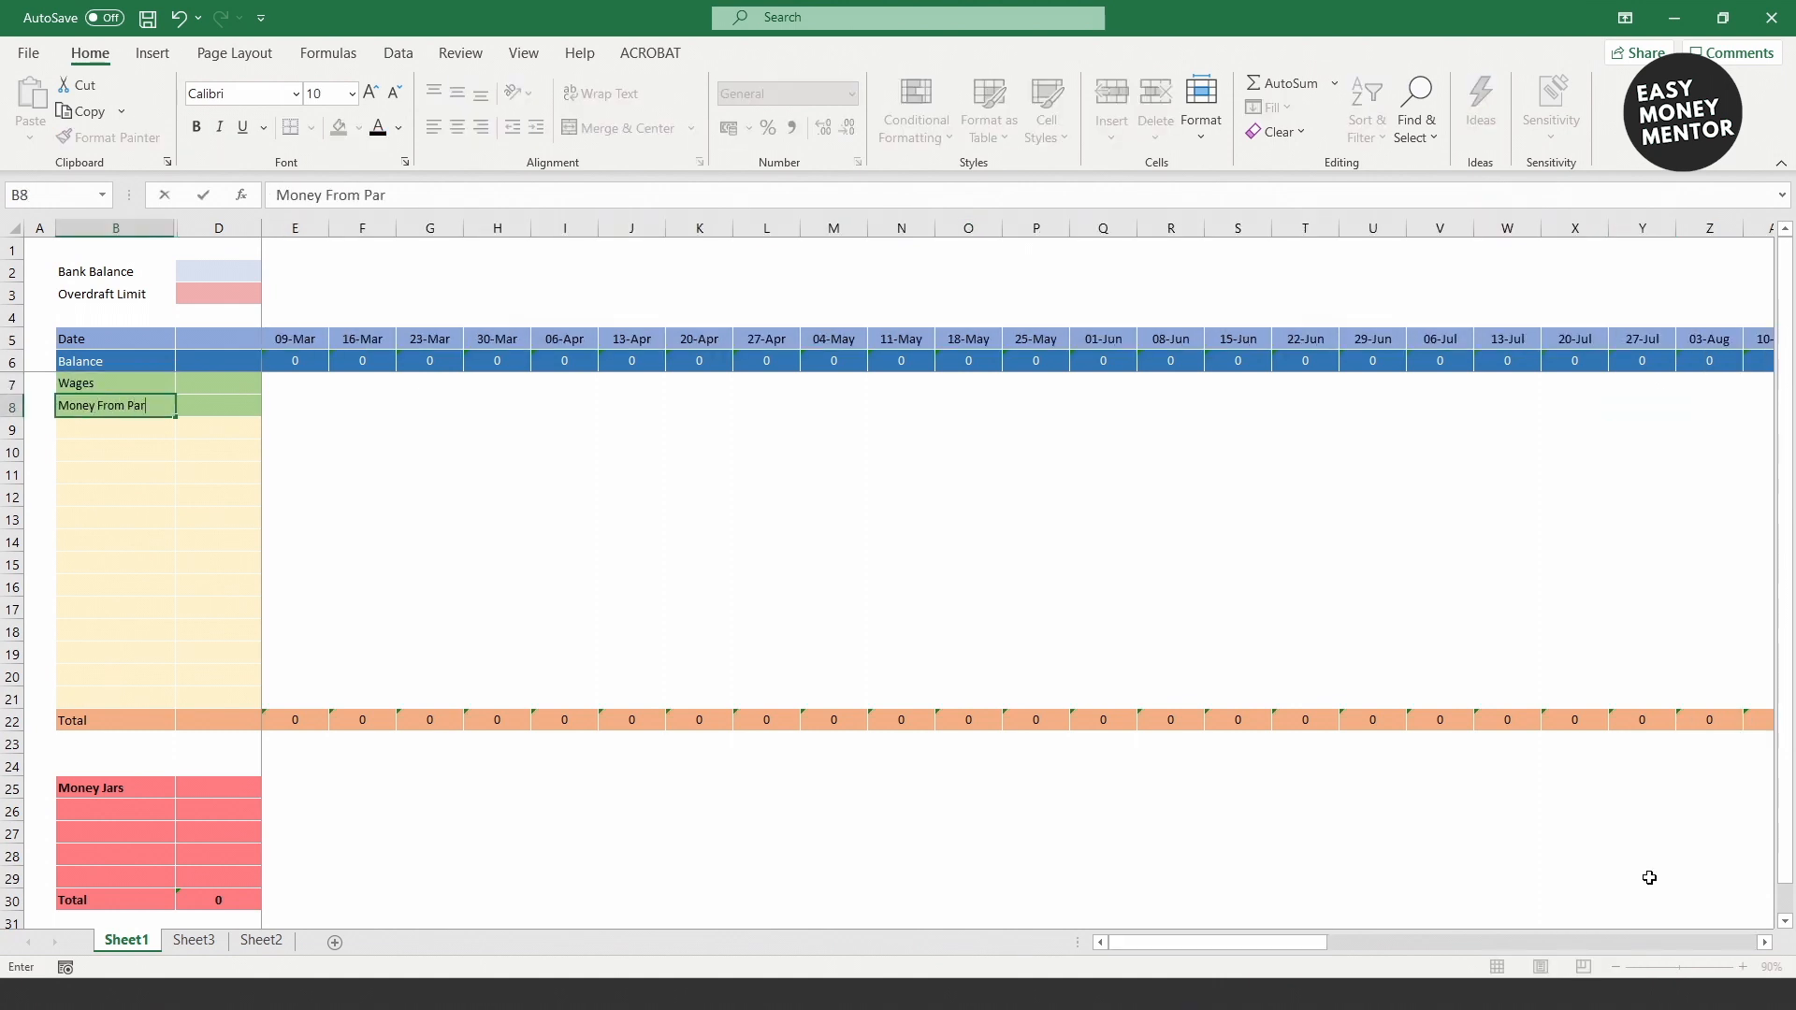
key("Return")
type("Mortgage")
key("Return")
type("Insurance")
key("Return")
type("Gas & Electric")
key("Return")
type("Water")
key("Return")
type("Car Tax")
key("Return")
type("Car Insurance Petrol Birthdays Phone Holidays Save Food Going Out")
Step: Colour the Car Tax, Car Insurance, Holidays and Save labels dark red
left_click(110, 518)
left_click(398, 127)
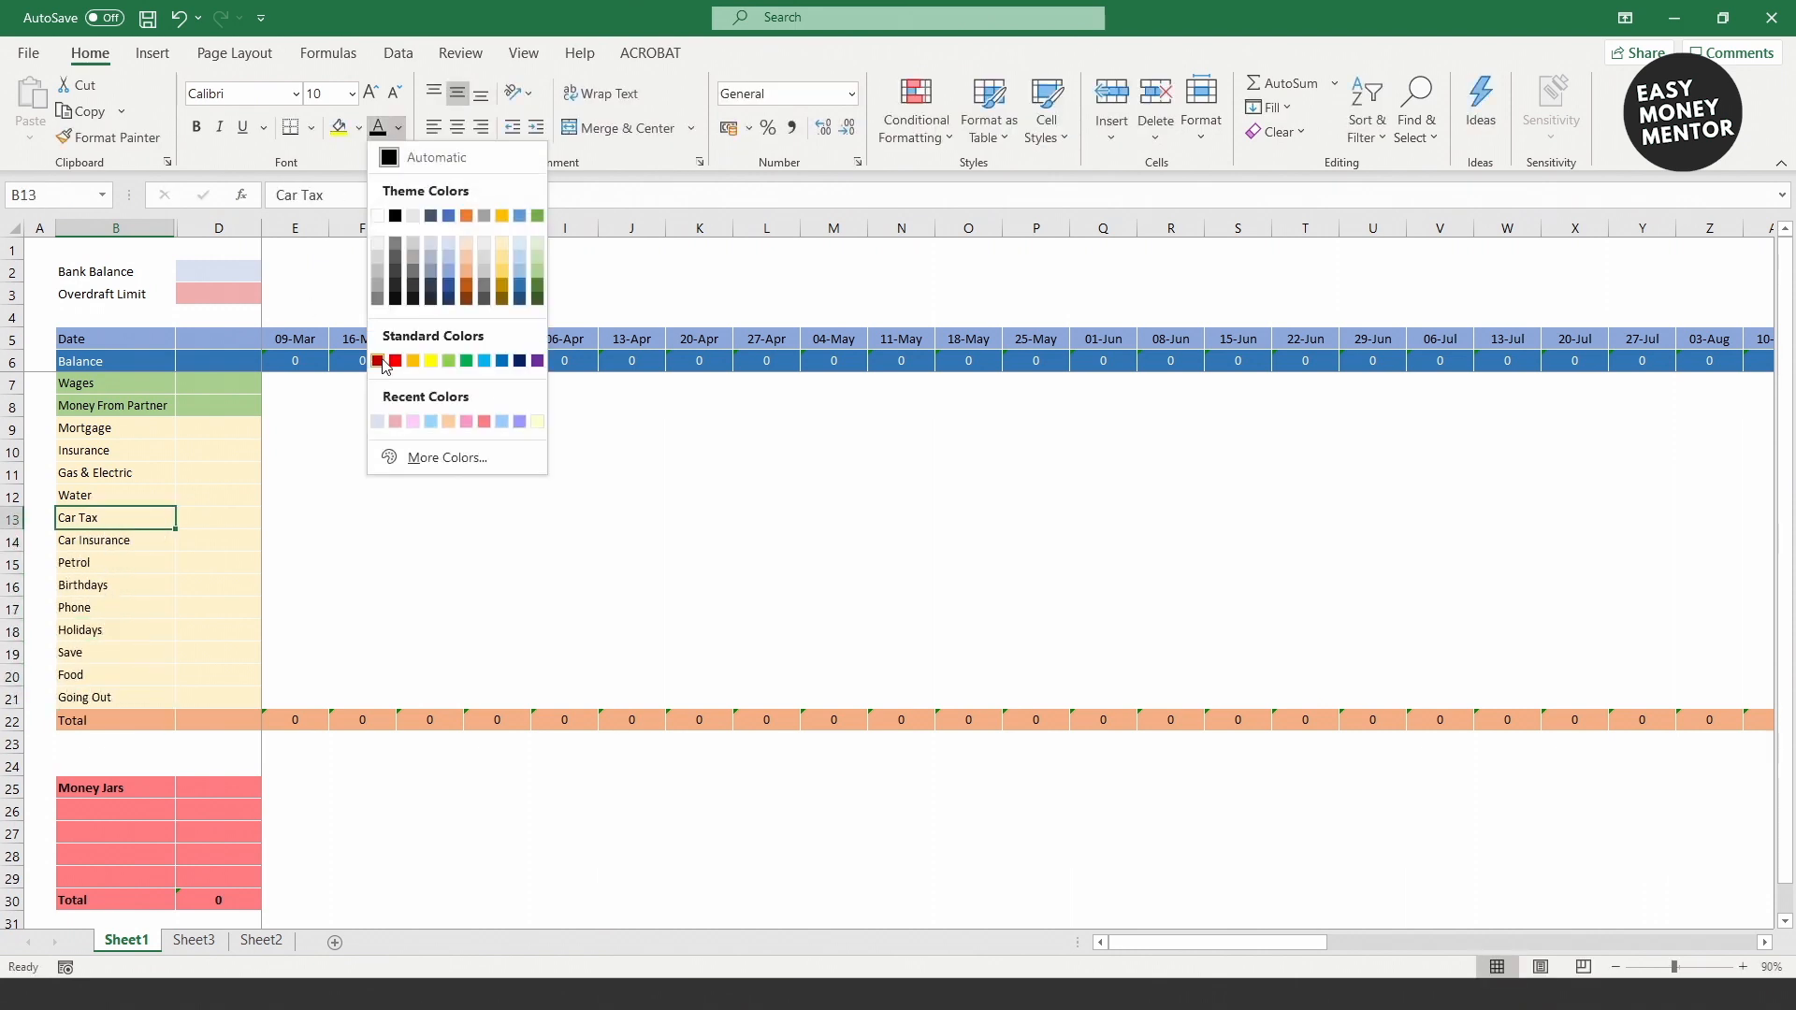
left_click(392, 360)
key("Down")
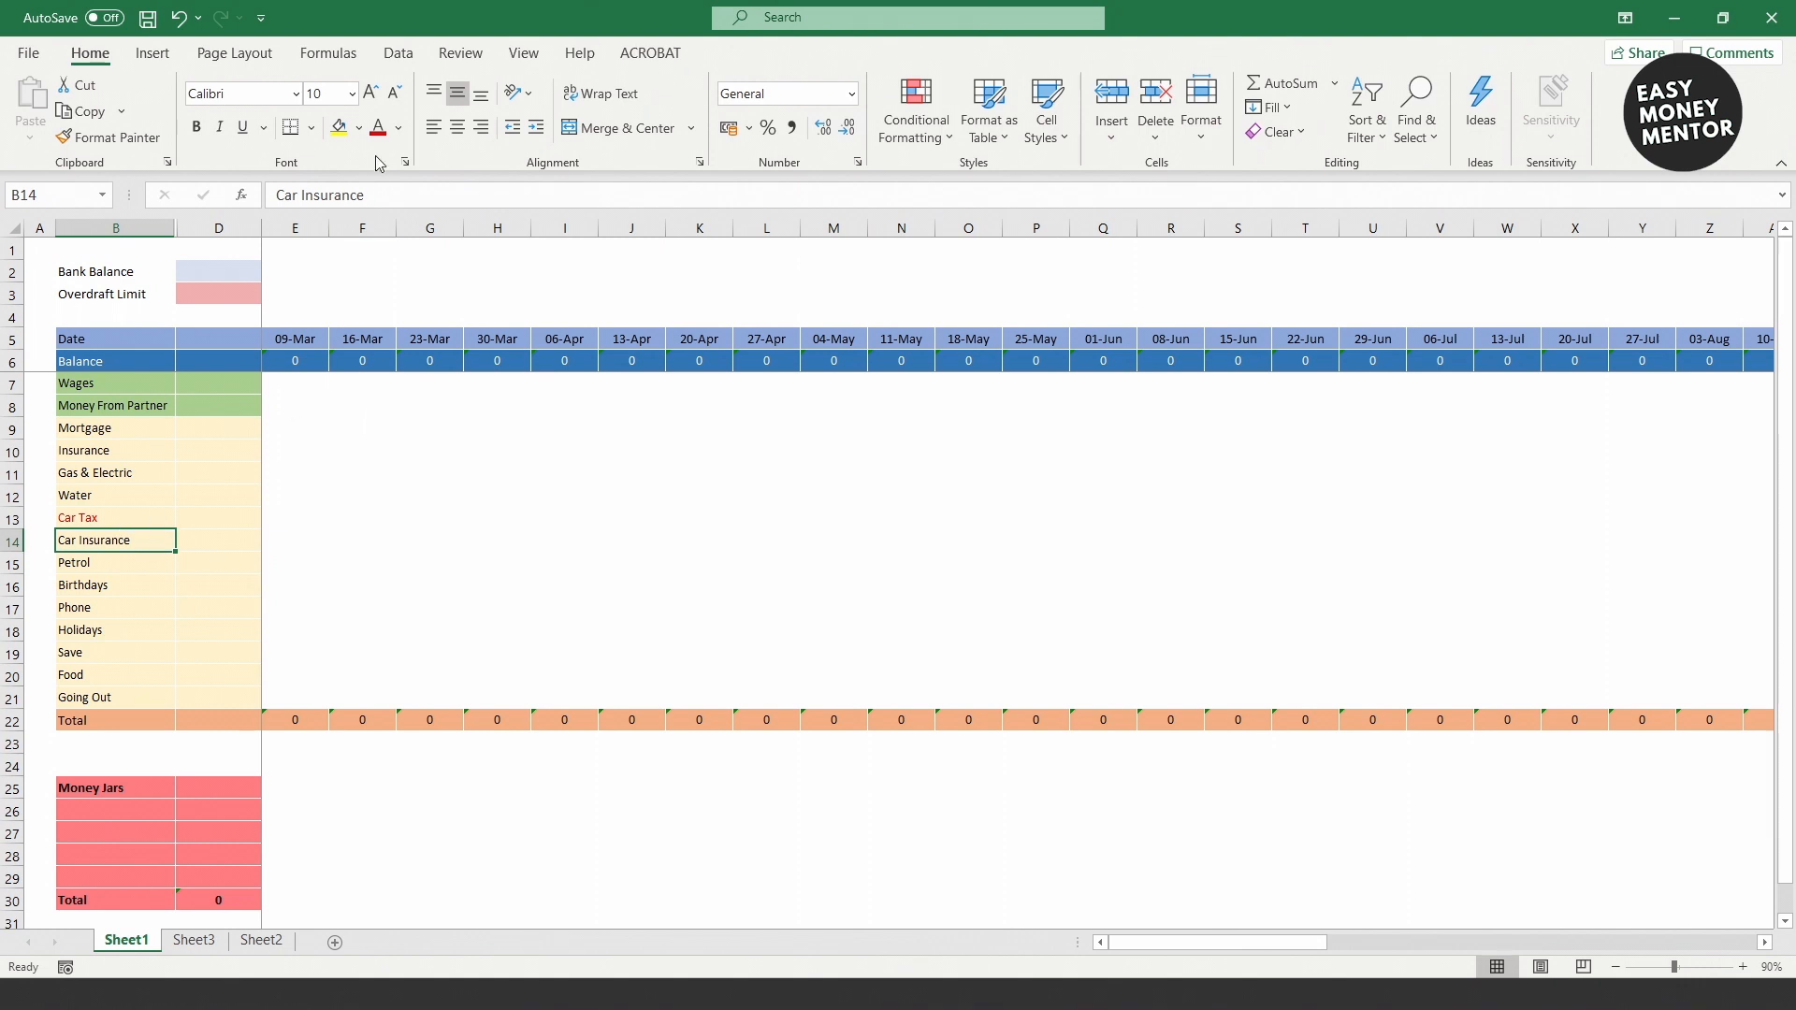
left_click(111, 630)
left_click(378, 128)
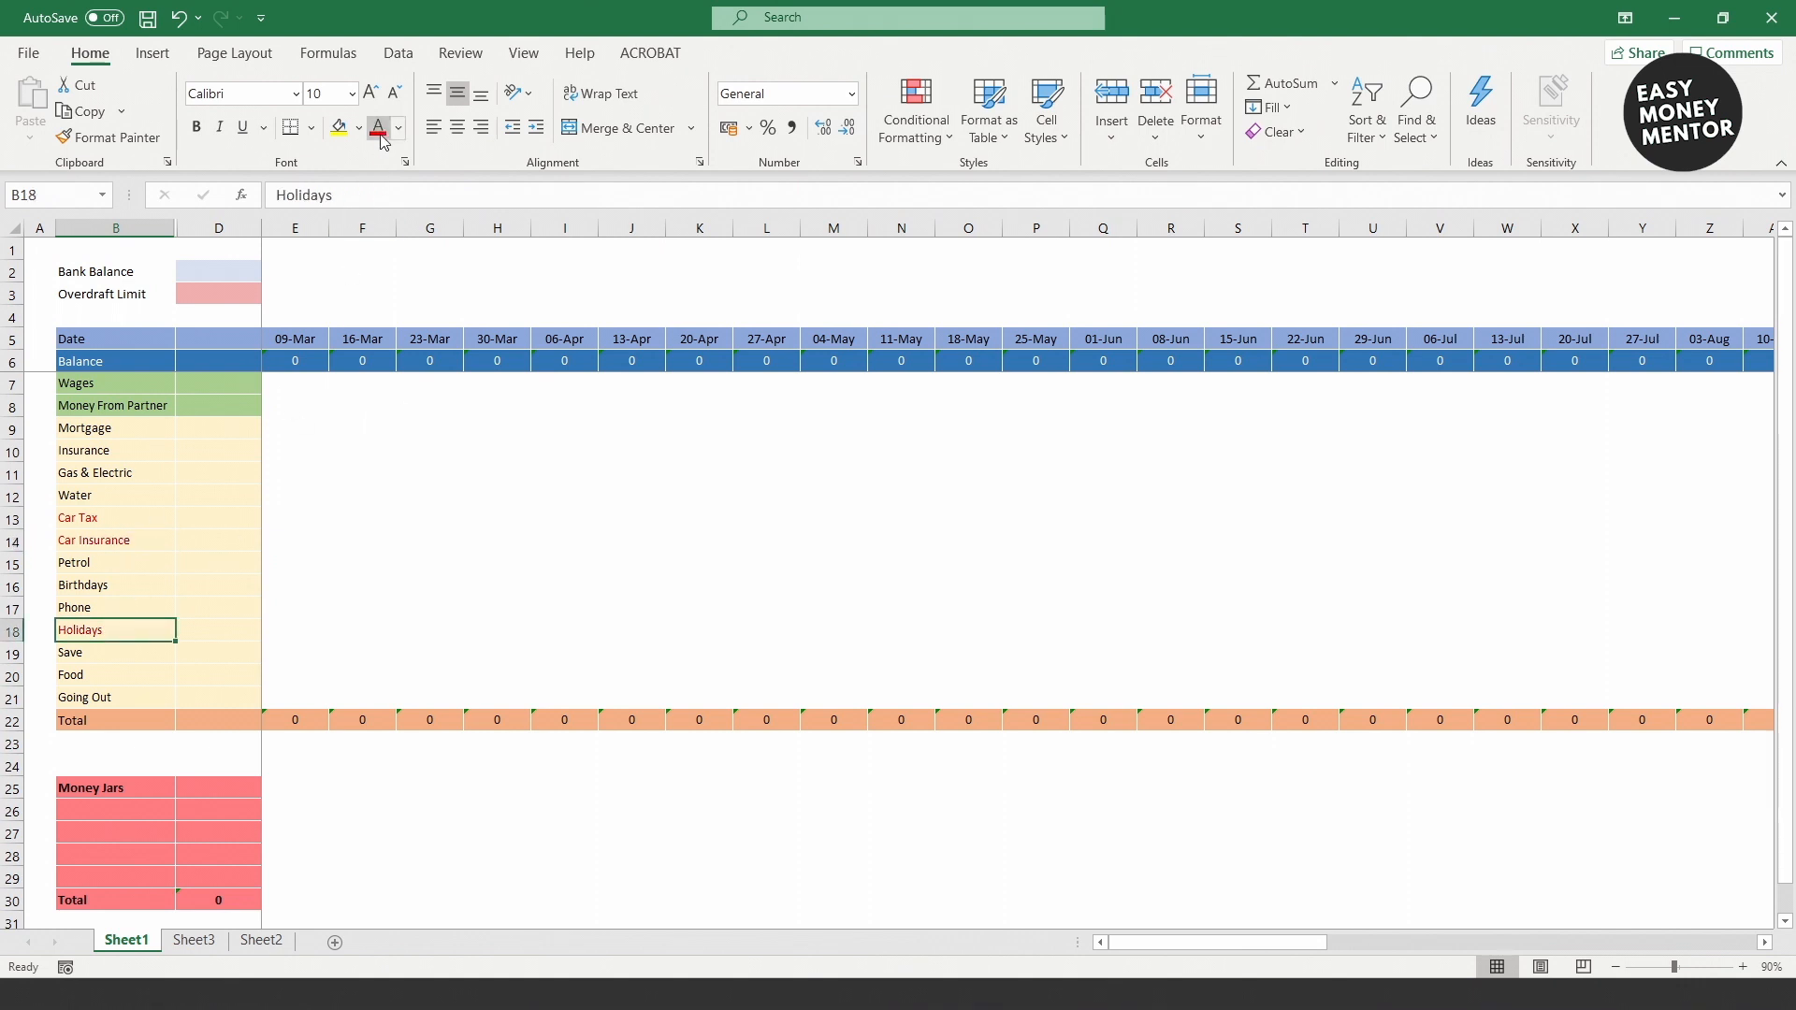
left_click(137, 653)
left_click(380, 130)
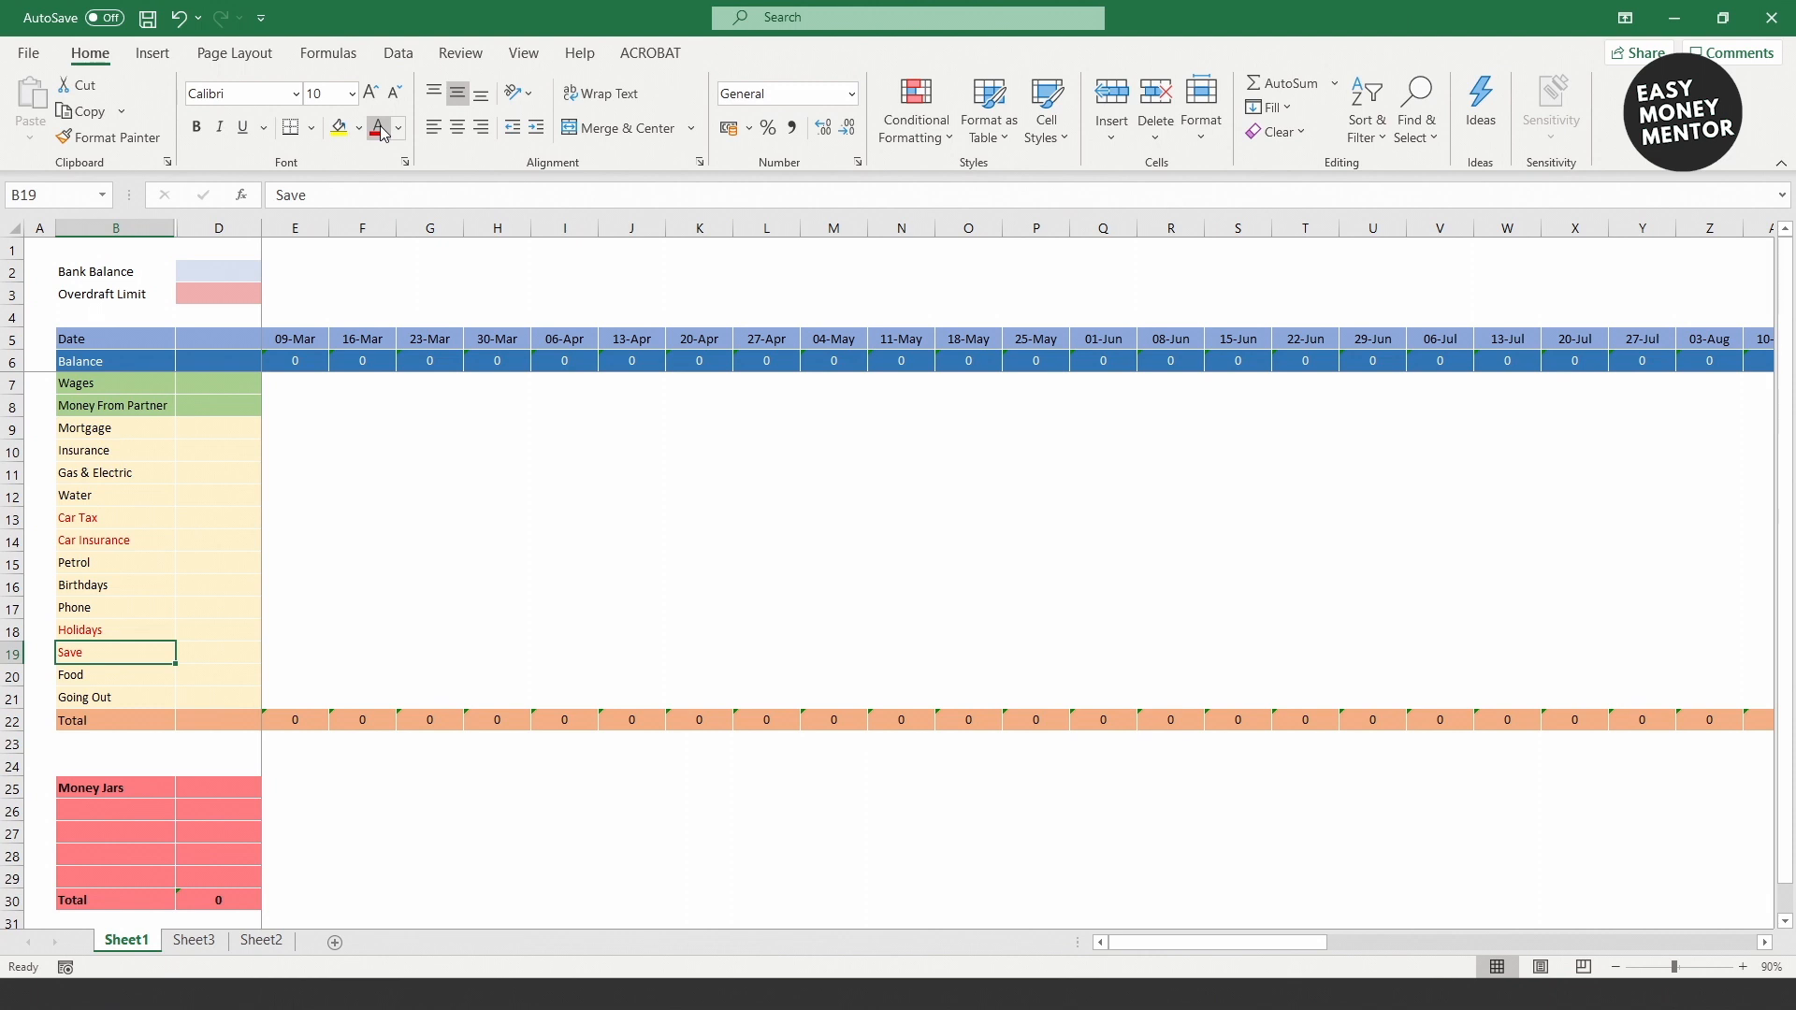
left_click(497, 384)
Step: Enter Wages 2000 and Money From Partner 500 under 30-Mar and copy both amounts
type("2000")
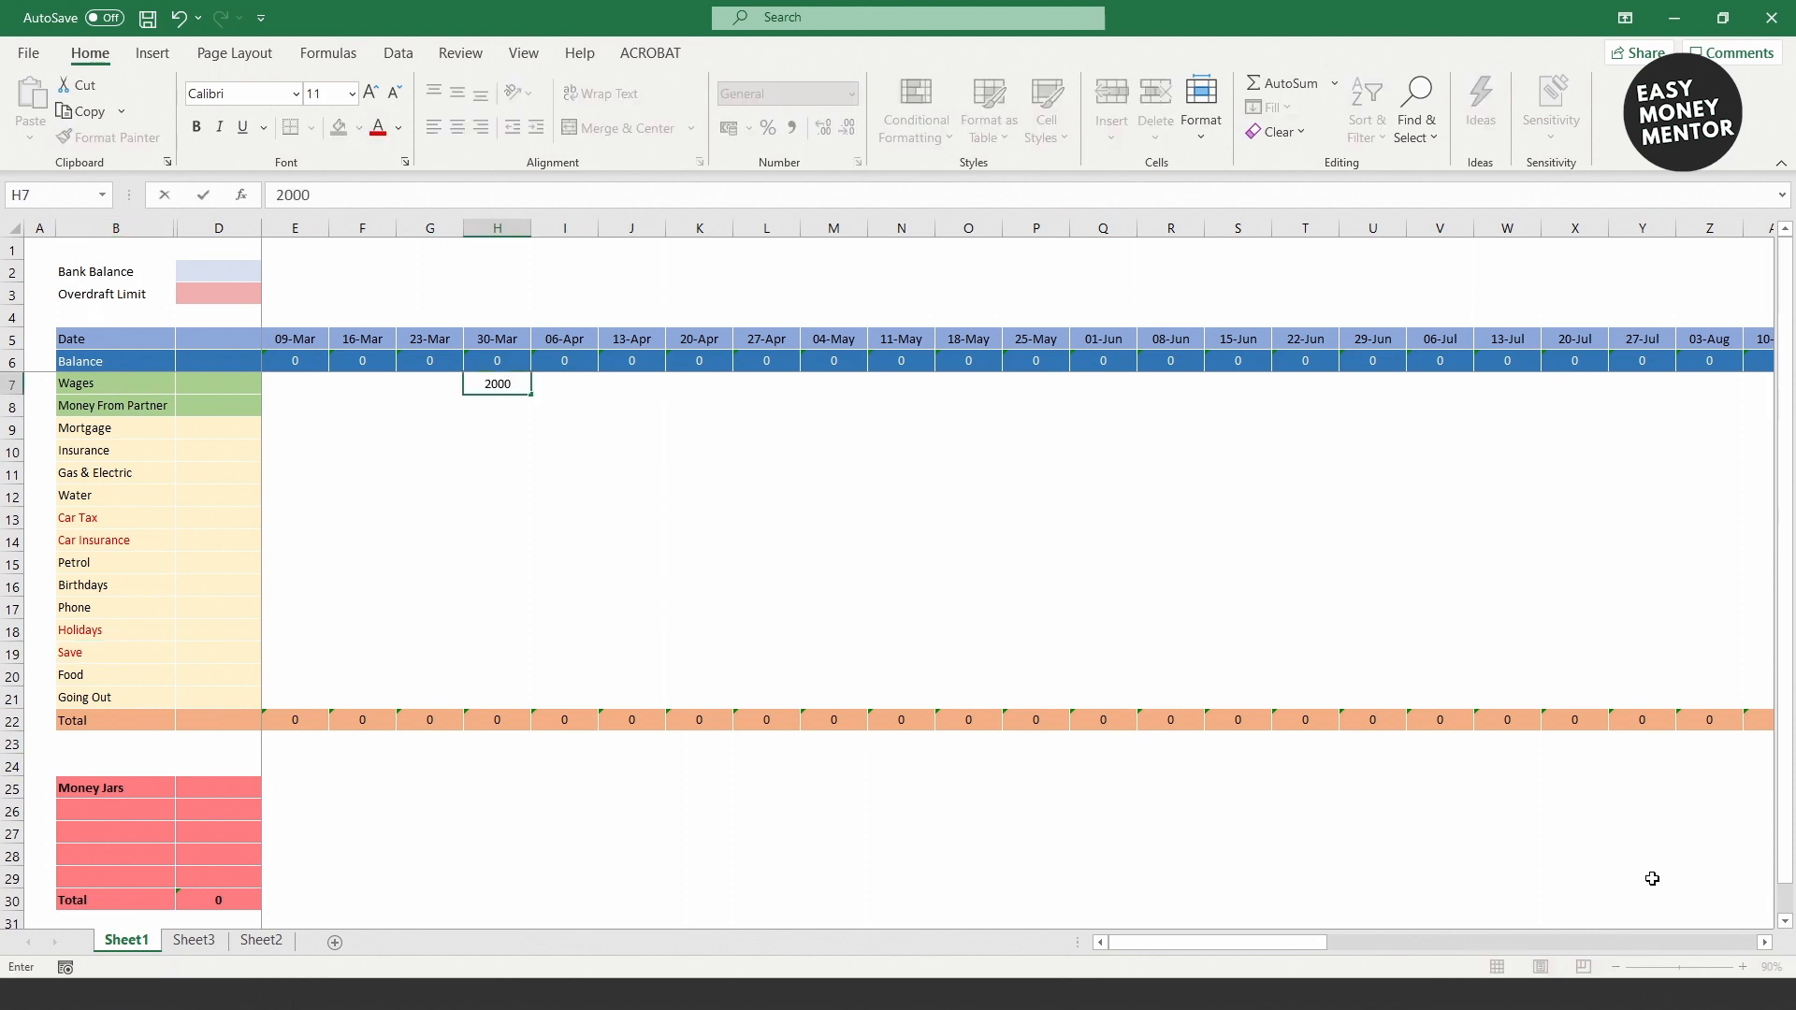
key("Return")
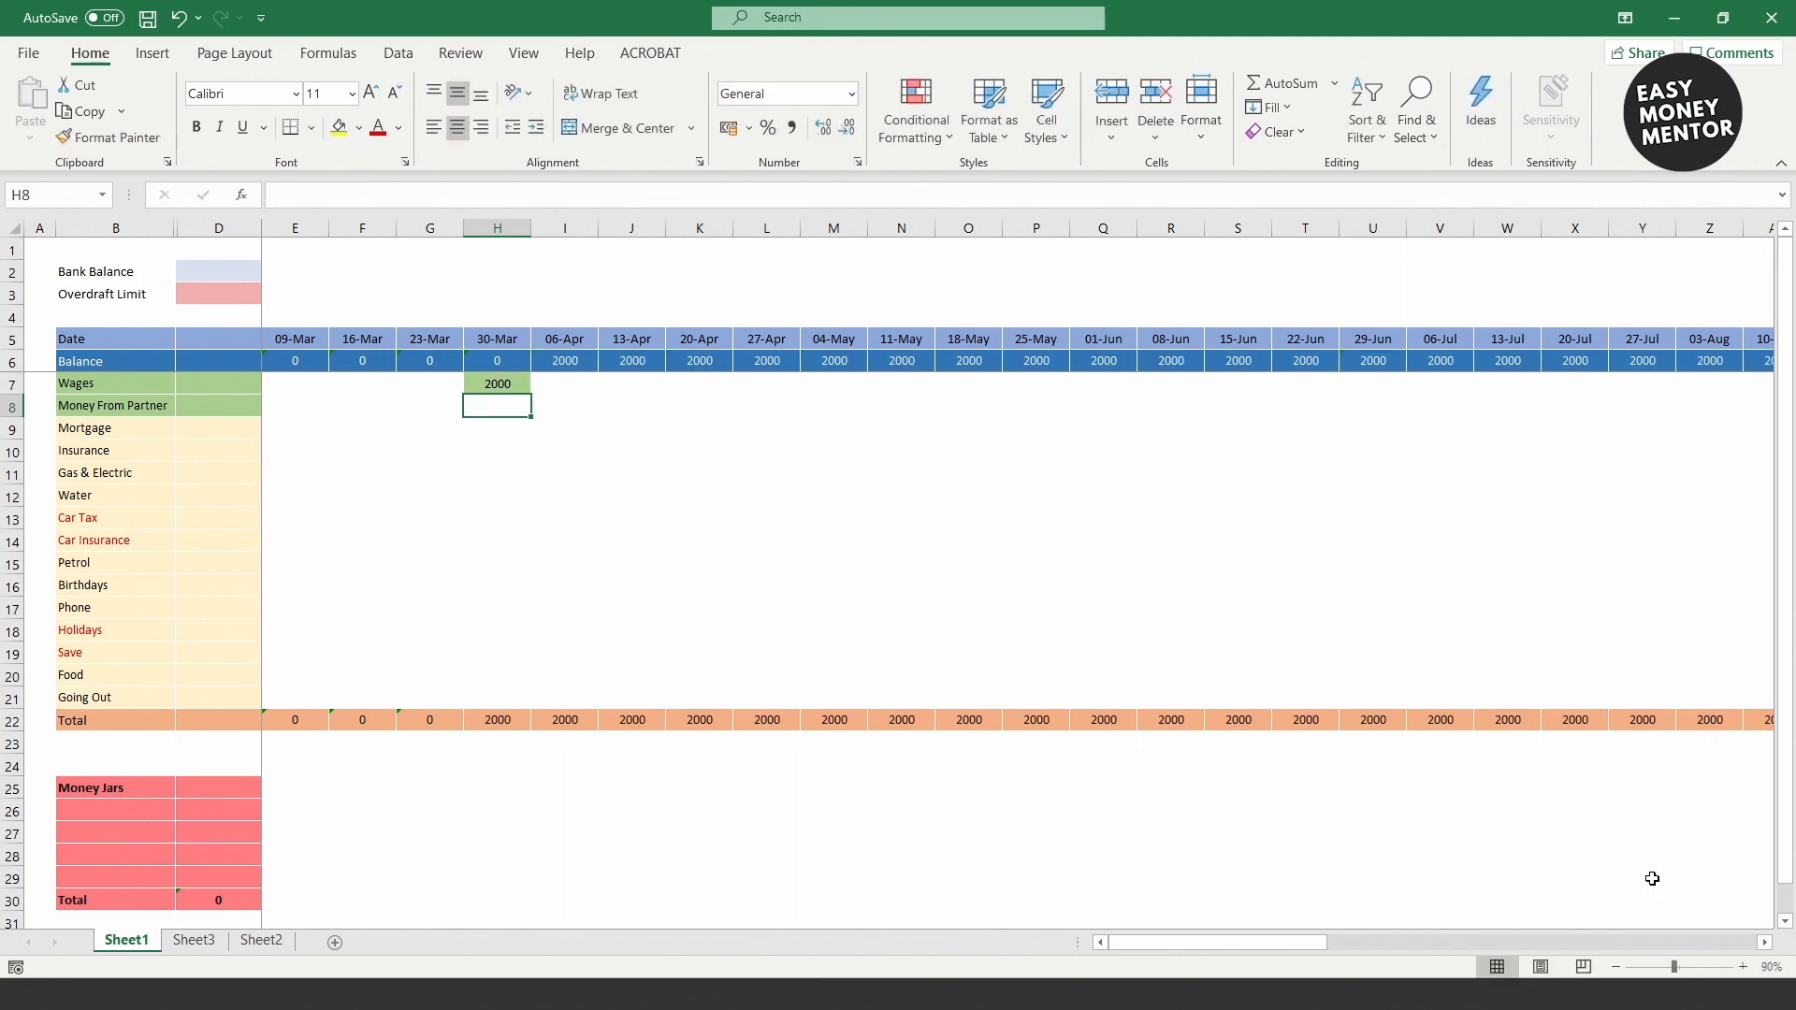
type("500")
key("Return")
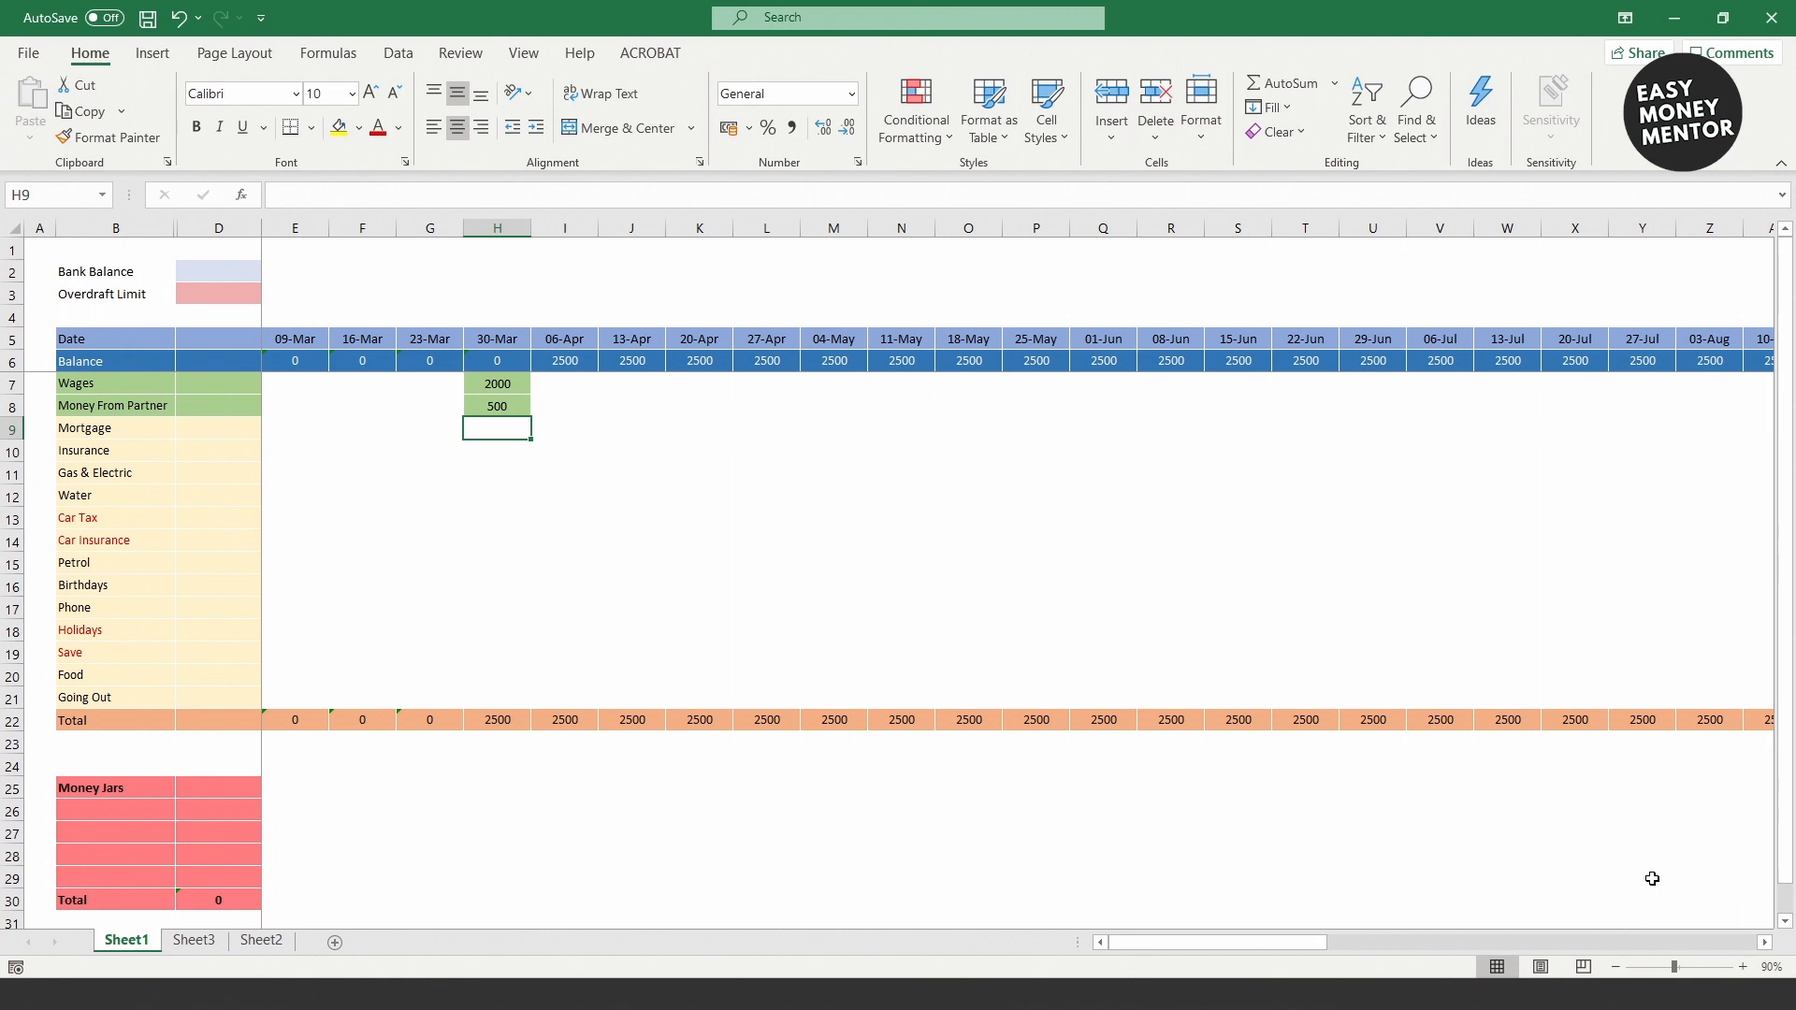
key("Up")
key("shift+Up")
key("ctrl+c")
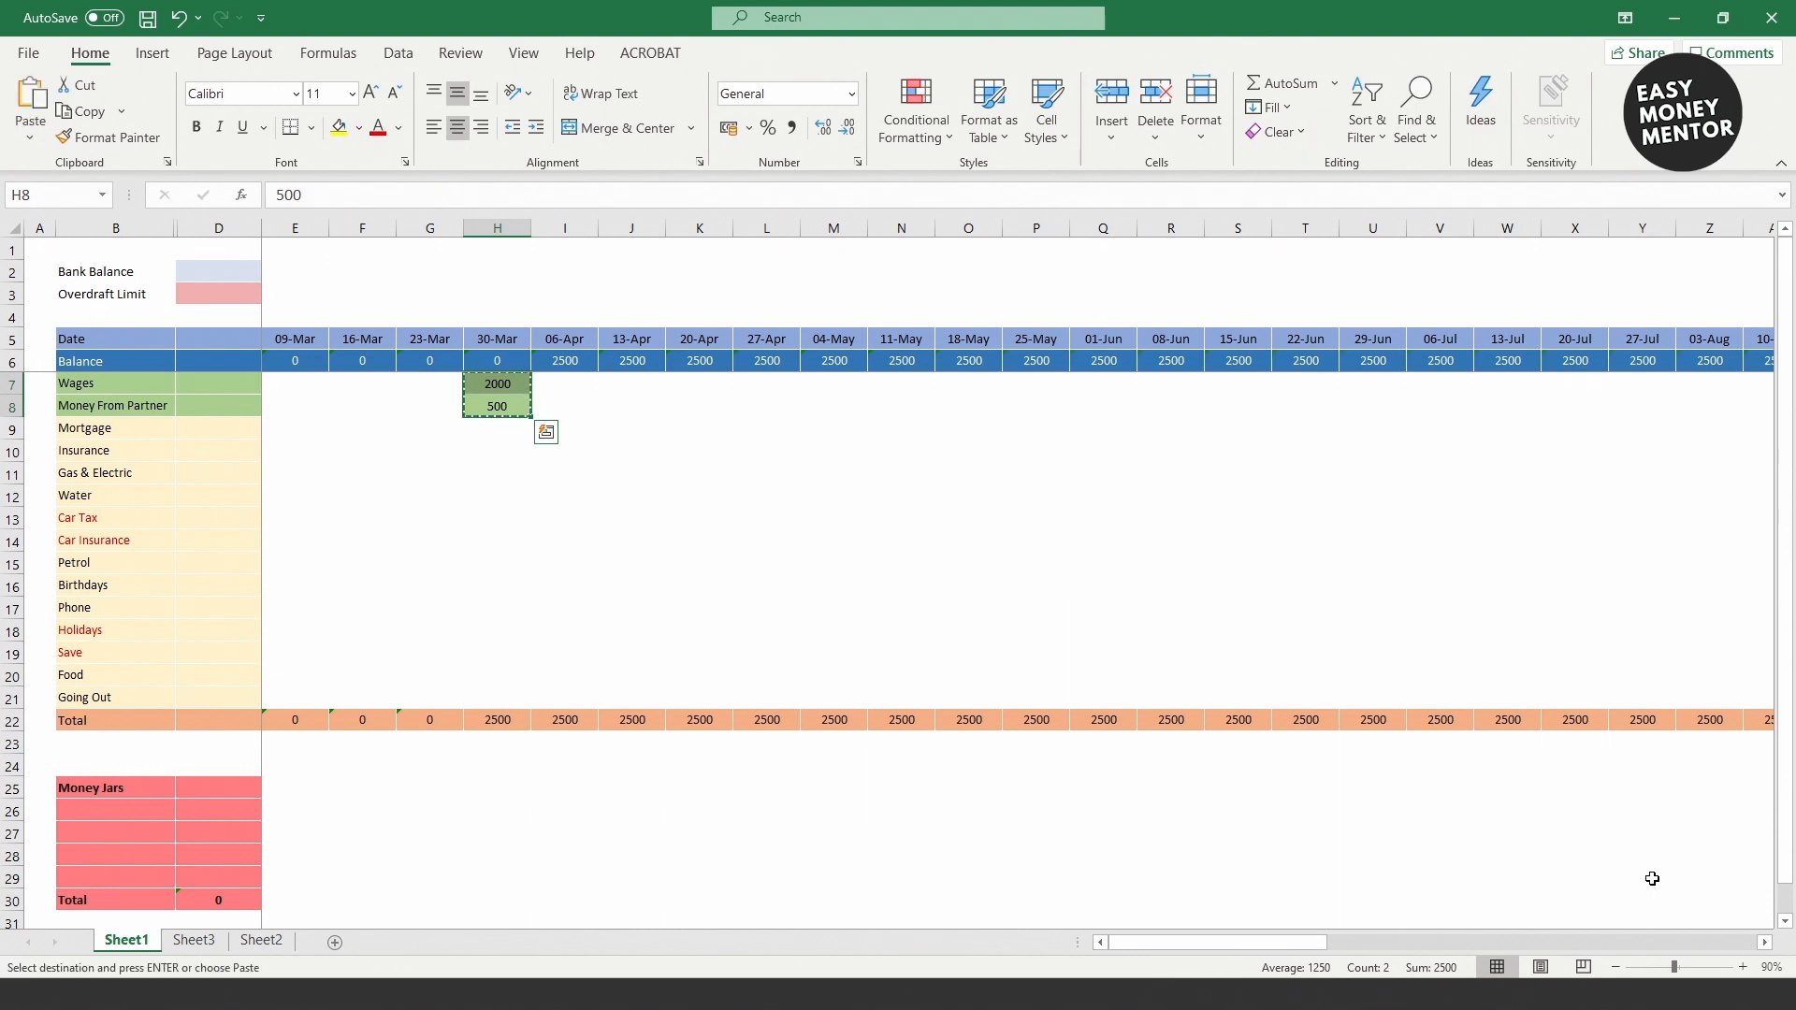
Step: Paste the 2000 and 500 income into every four-weekly payday column from 27-Apr, then start Mortgage 800
key("Up")
key("Right")
key("Right")
key("Right")
key("Right")
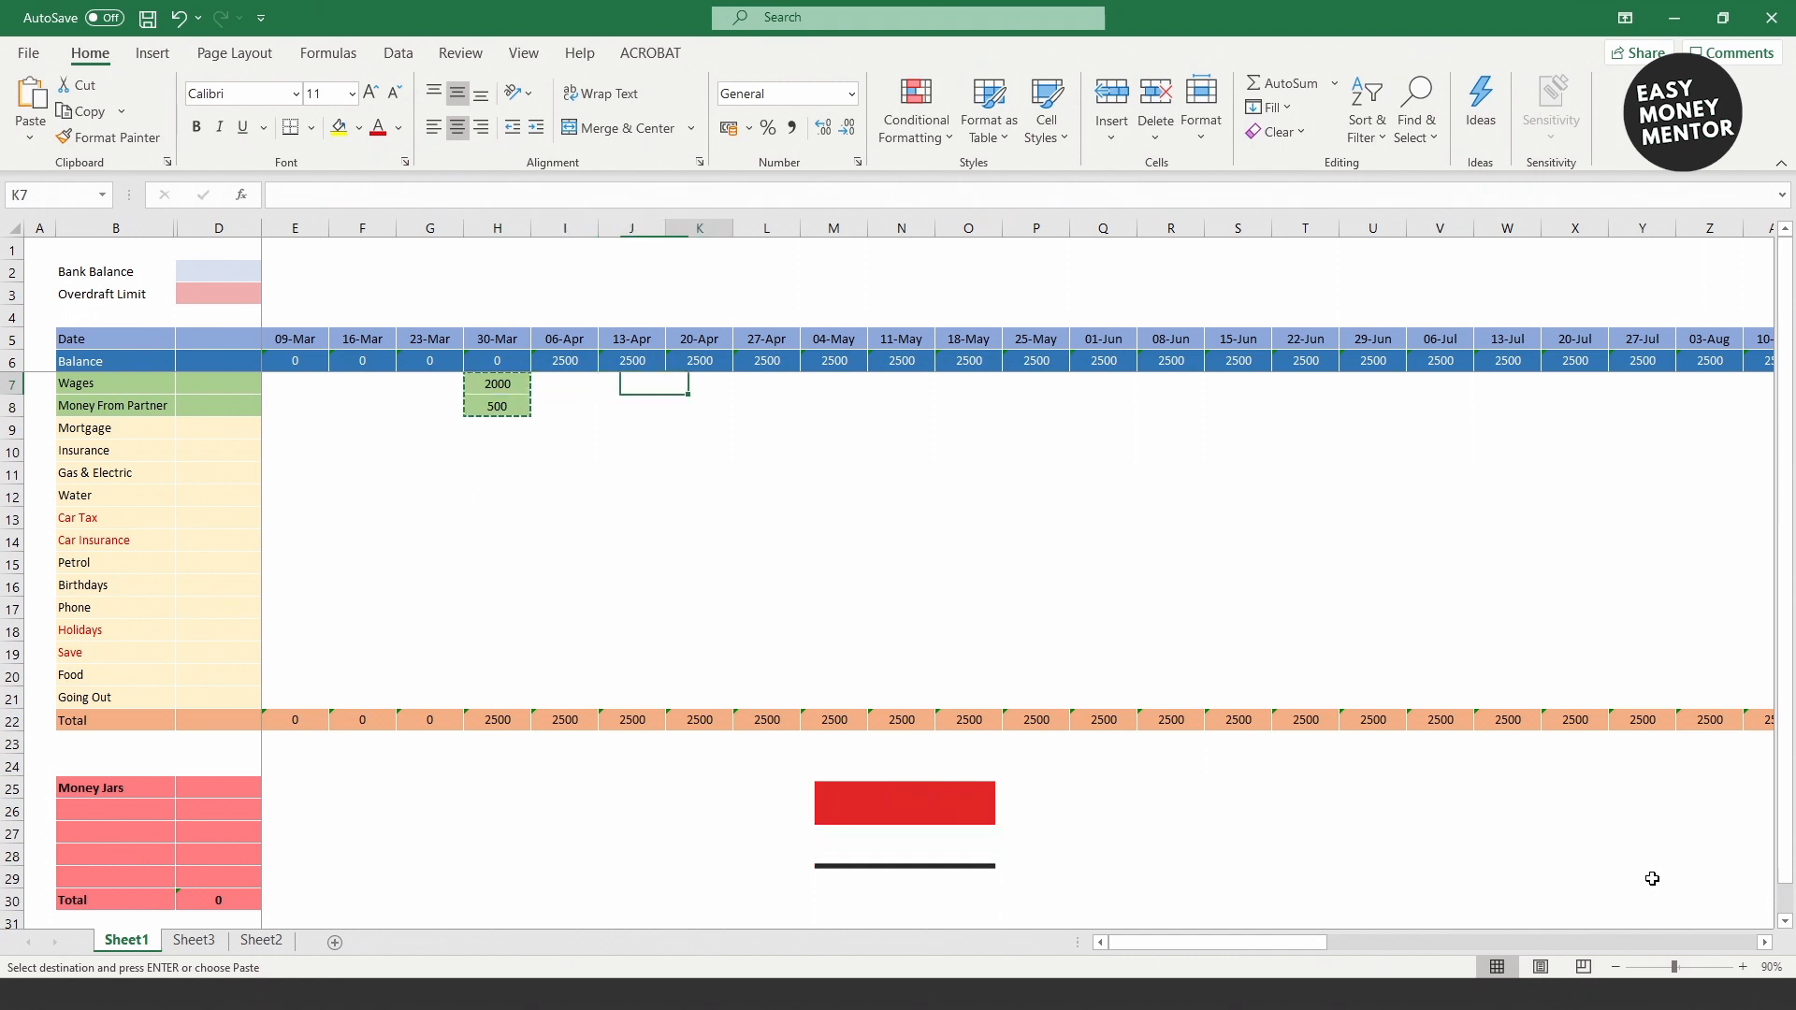
key("ctrl+v")
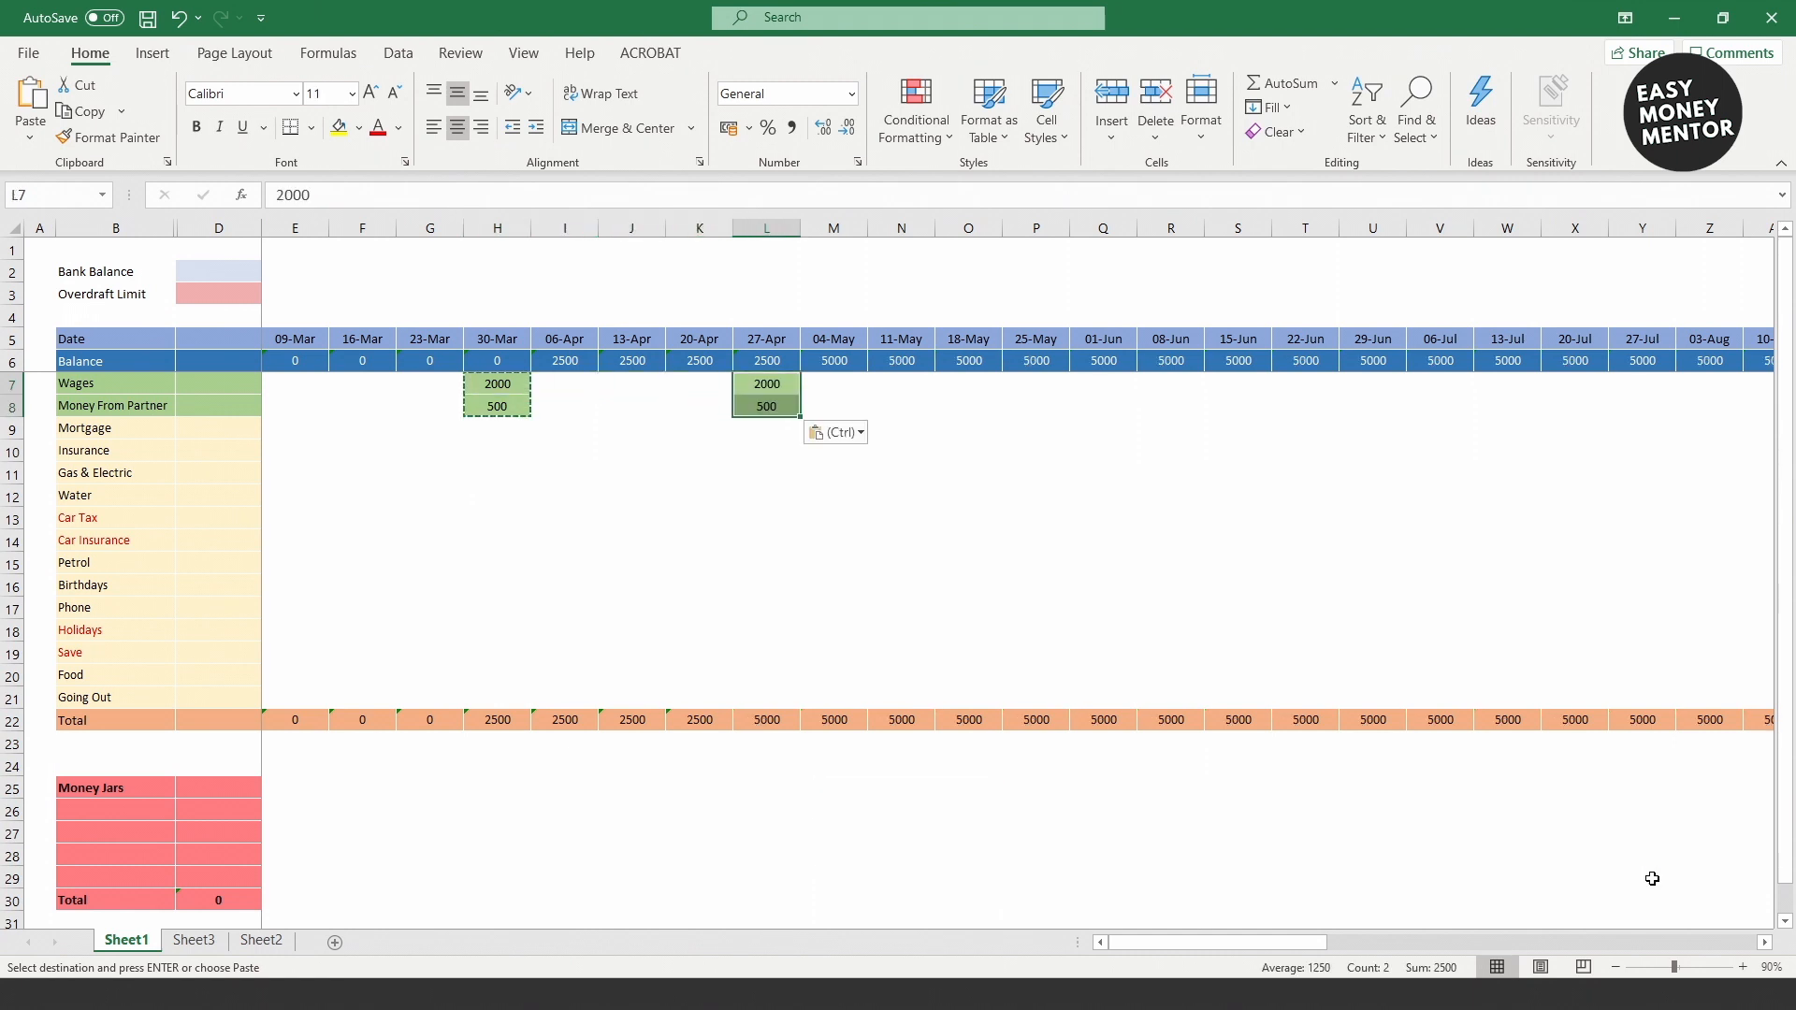
key("Right")
key("Right")
key("Right")
key("Right")
key("Right")
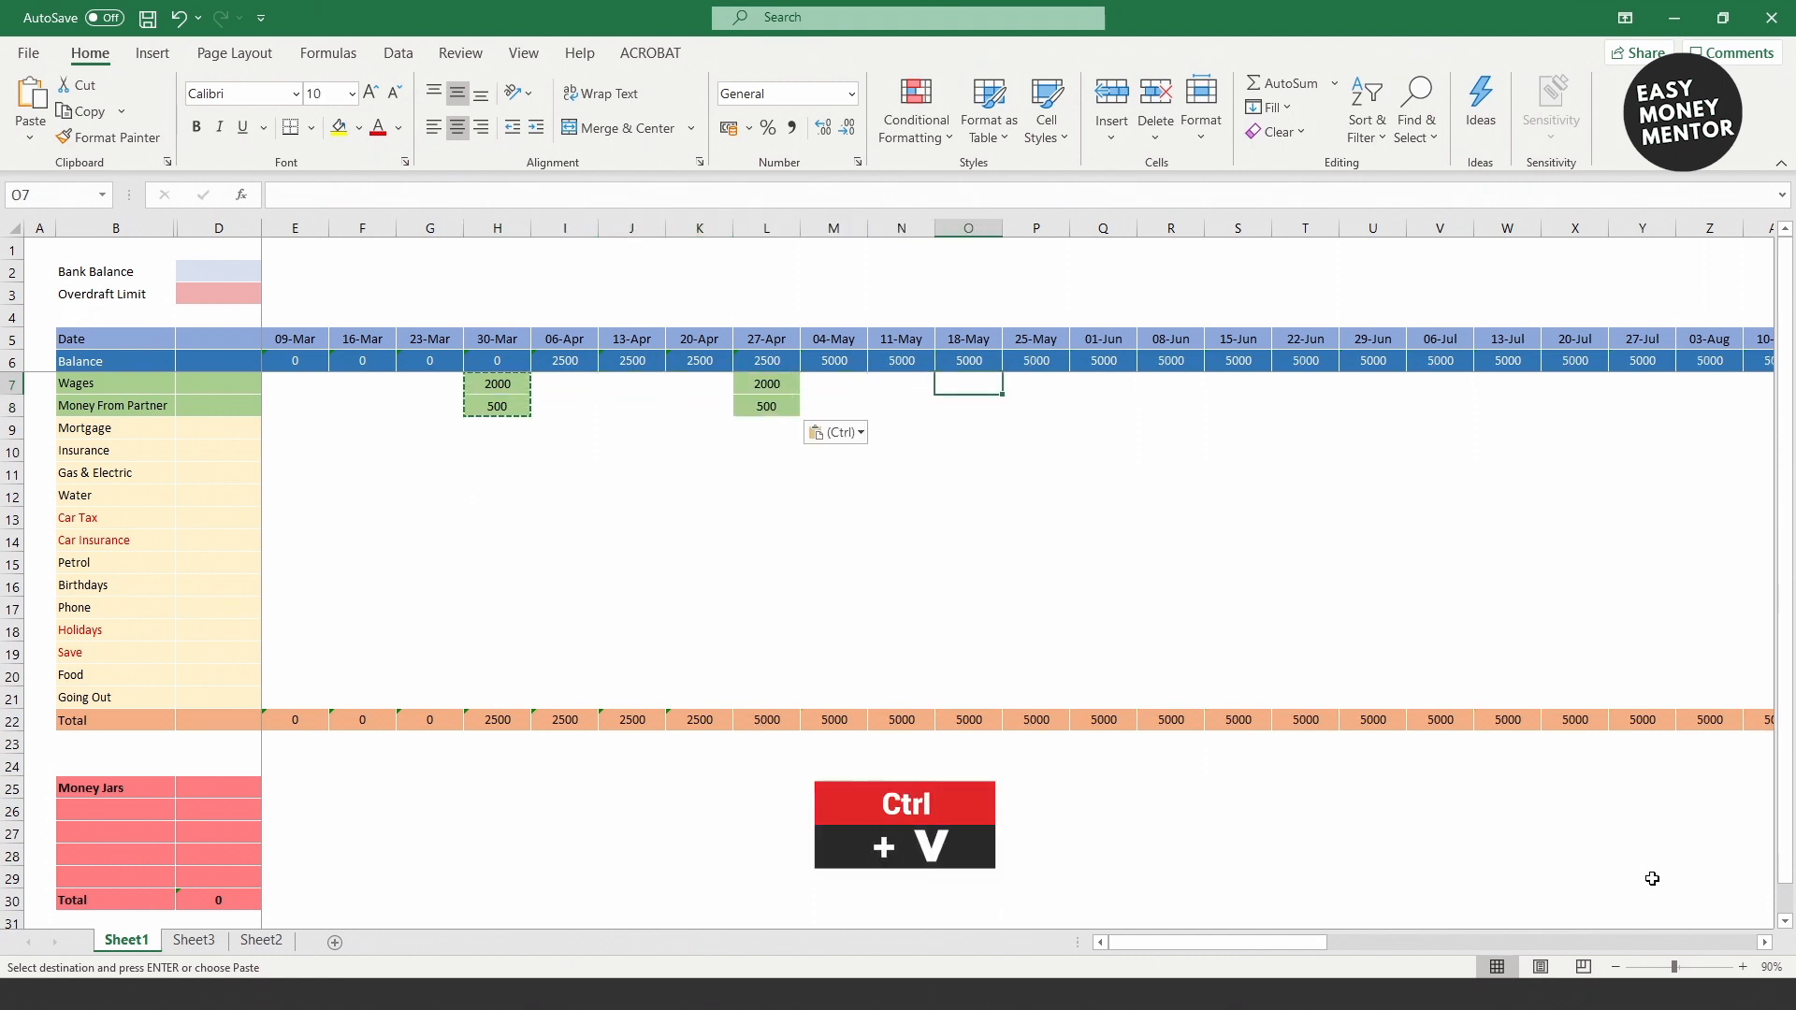
key("ctrl+v")
key("Right")
key("Right")
key("Right")
key("Right")
key("ctrl+v")
key("Right")
key("Right")
key("Right")
key("Right")
key("Right")
key("ctrl+v")
key("Right")
key("Right")
key("Right")
key("Right")
key("ctrl+v")
key("Right")
key("Right")
key("Right")
key("Right")
key("ctrl+v")
key("Right")
key("Right")
key("Right")
key("Right")
key("Right")
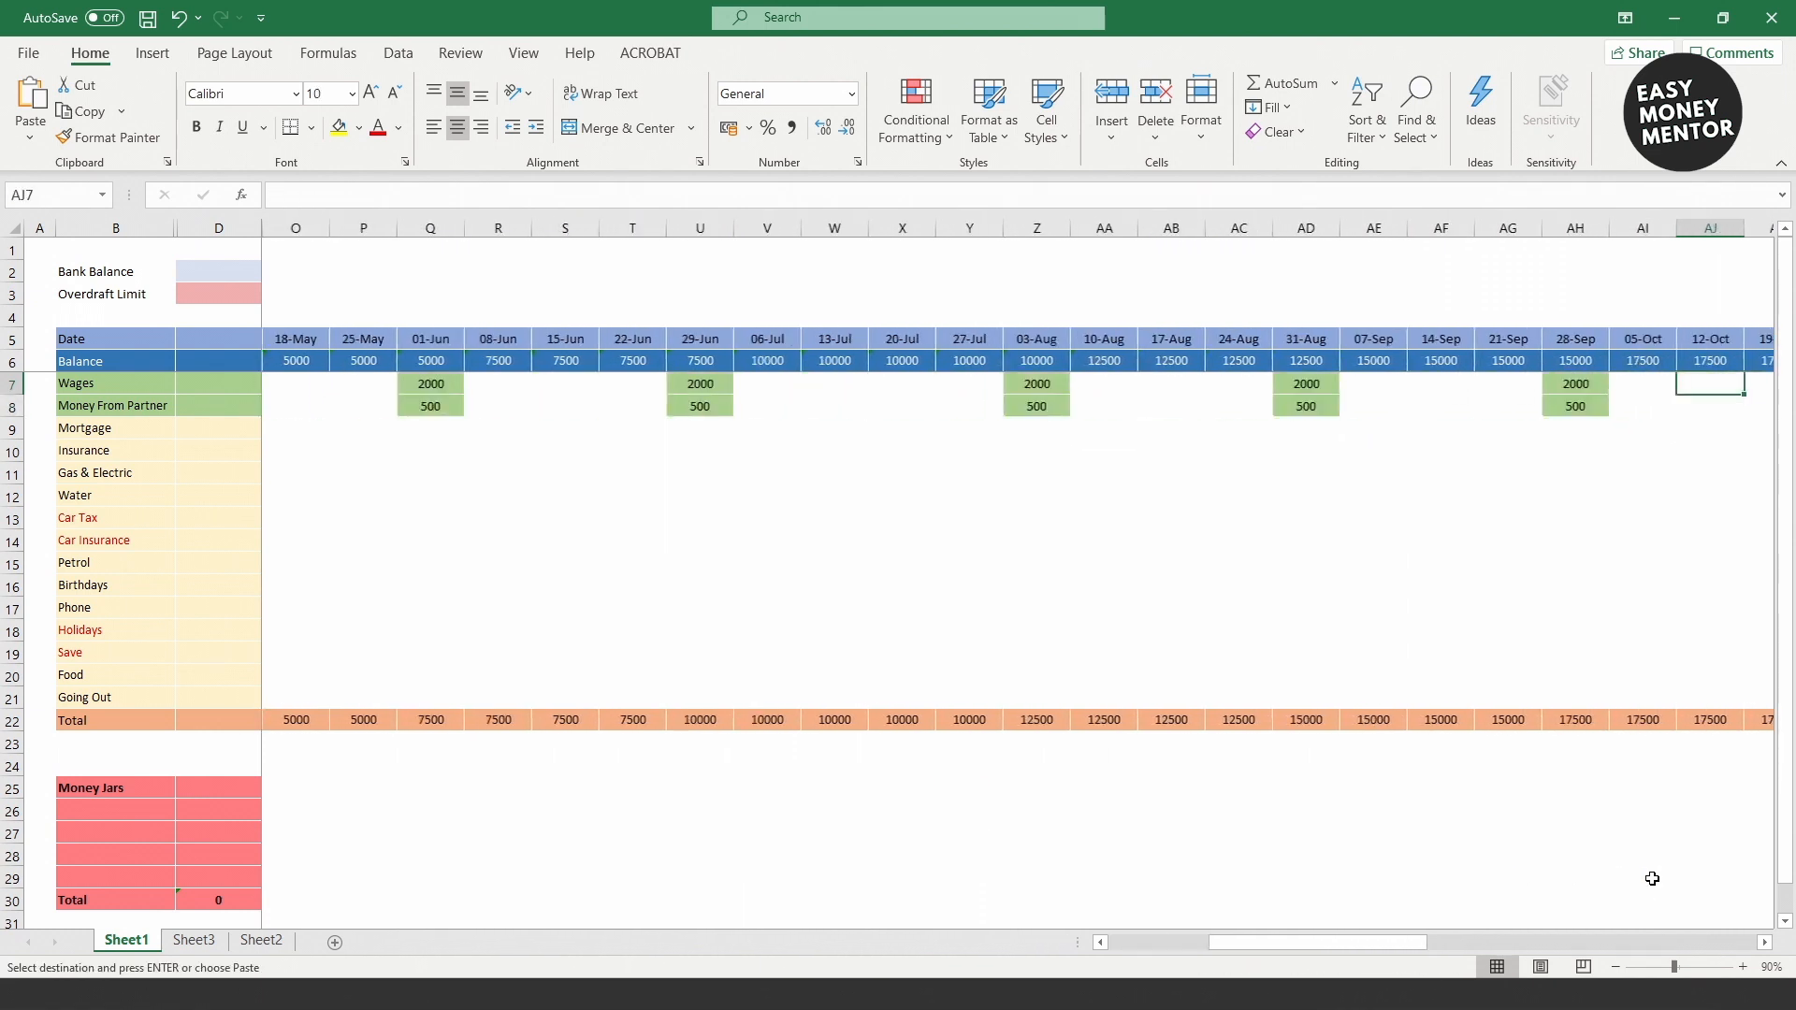
key("ctrl+v")
key("Right")
key("Right")
key("Right")
key("Right")
key("ctrl+v")
key("Right")
key("Right")
key("Right")
key("Right")
key("ctrl+v")
key("Right")
key("Right")
key("Right")
key("Right")
key("Right")
key("ctrl+v")
key("Right")
key("Right")
key("Right")
key("Right")
key("ctrl+v")
key("Right")
key("Right")
key("Right")
key("Right")
key("ctrl+v")
key("Right")
key("Right")
key("Right")
key("Right")
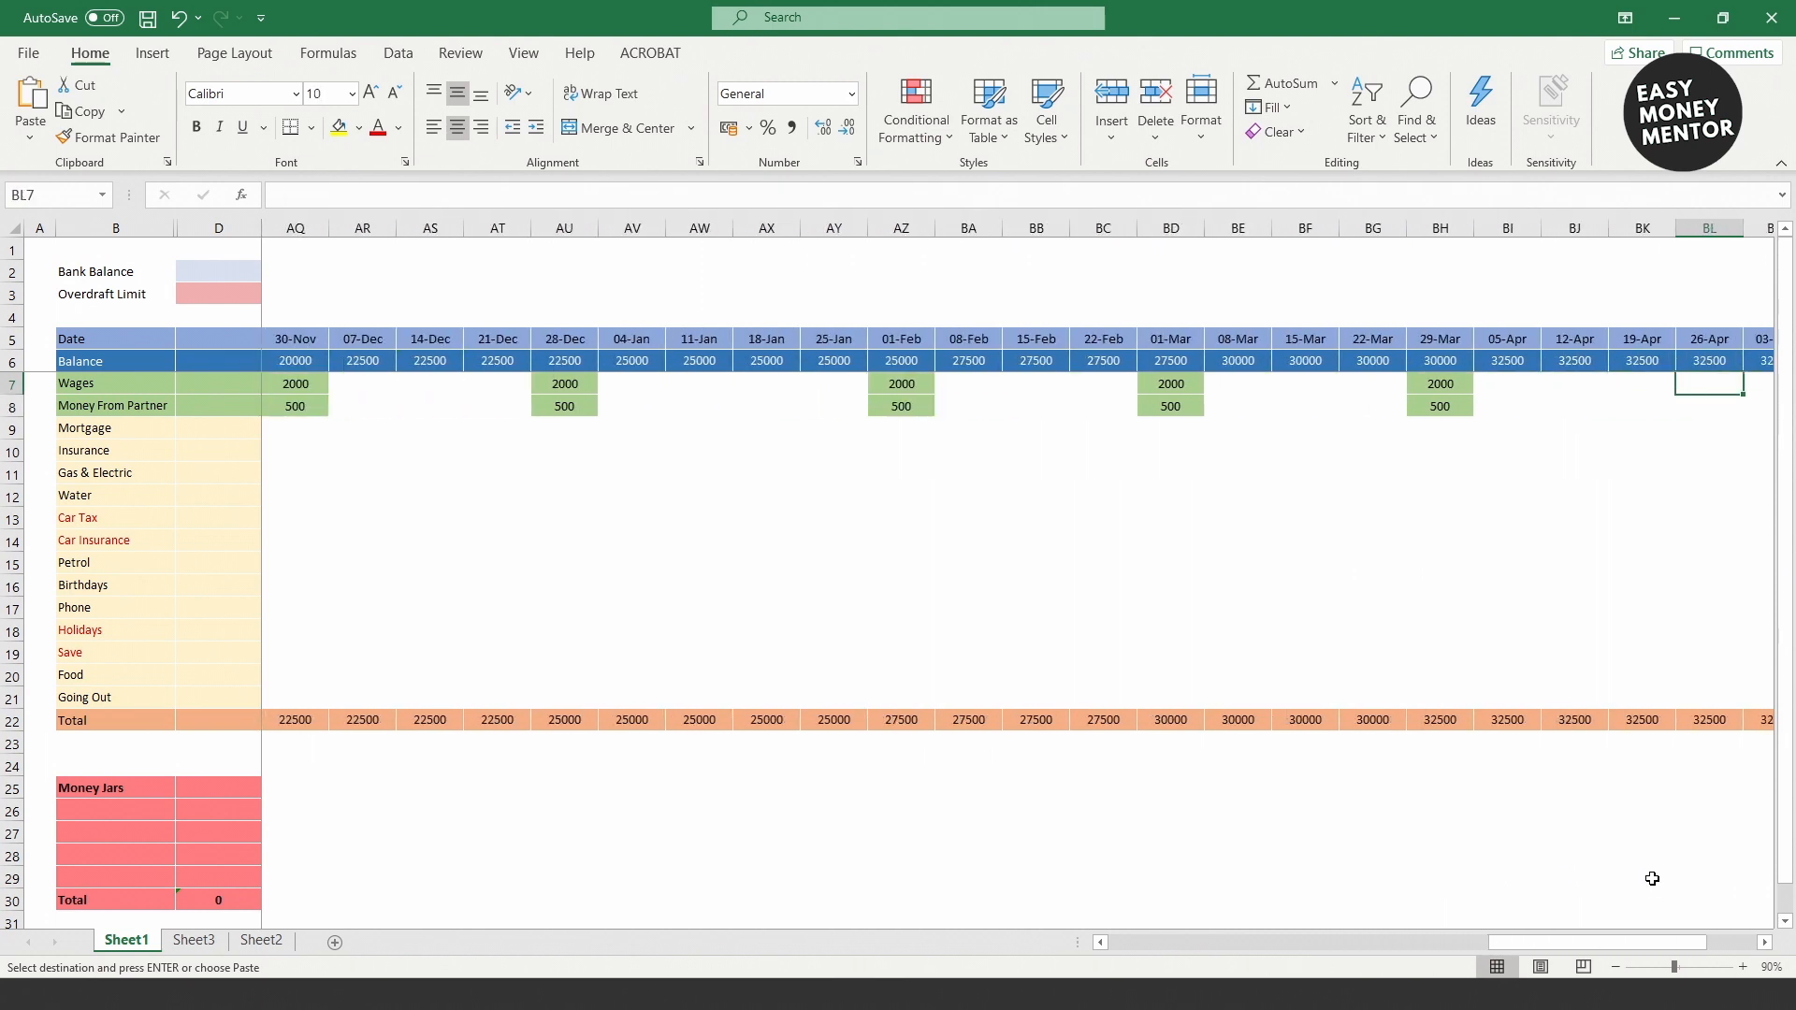
key("ctrl+v")
key("Right")
key("Right")
key("Right")
key("Right")
key("Right")
key("ctrl+v")
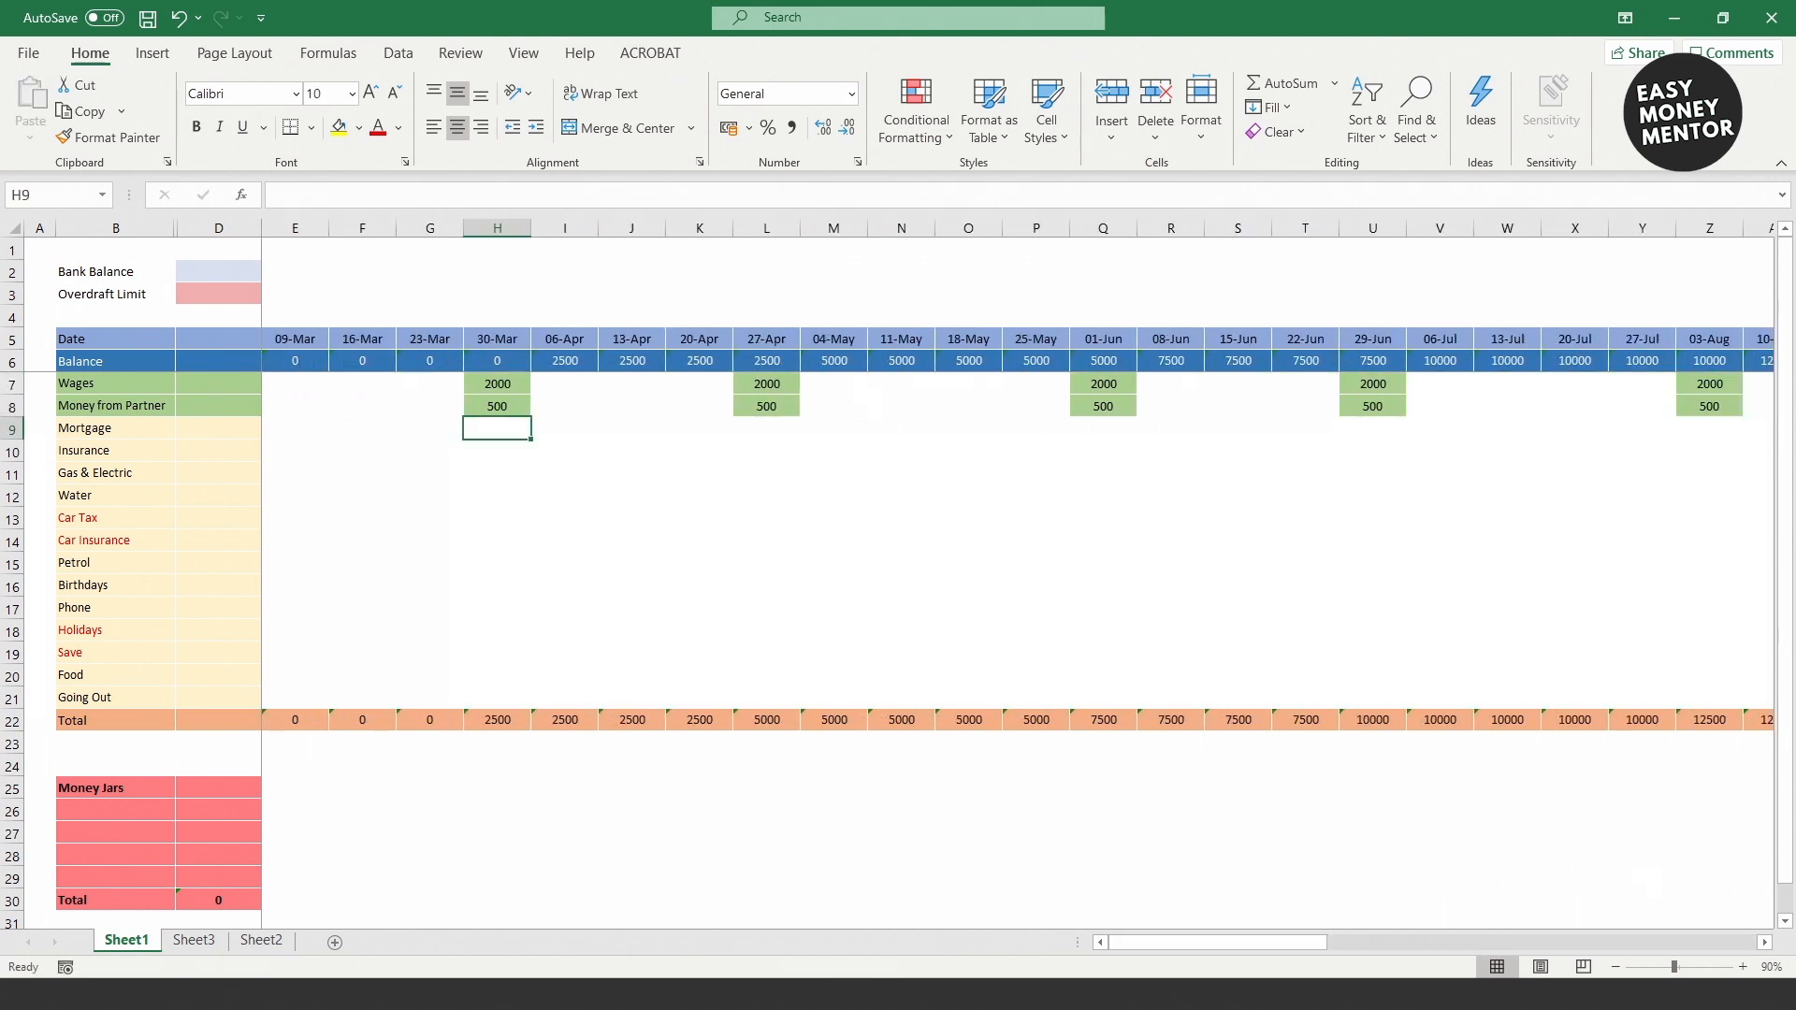
type("800")
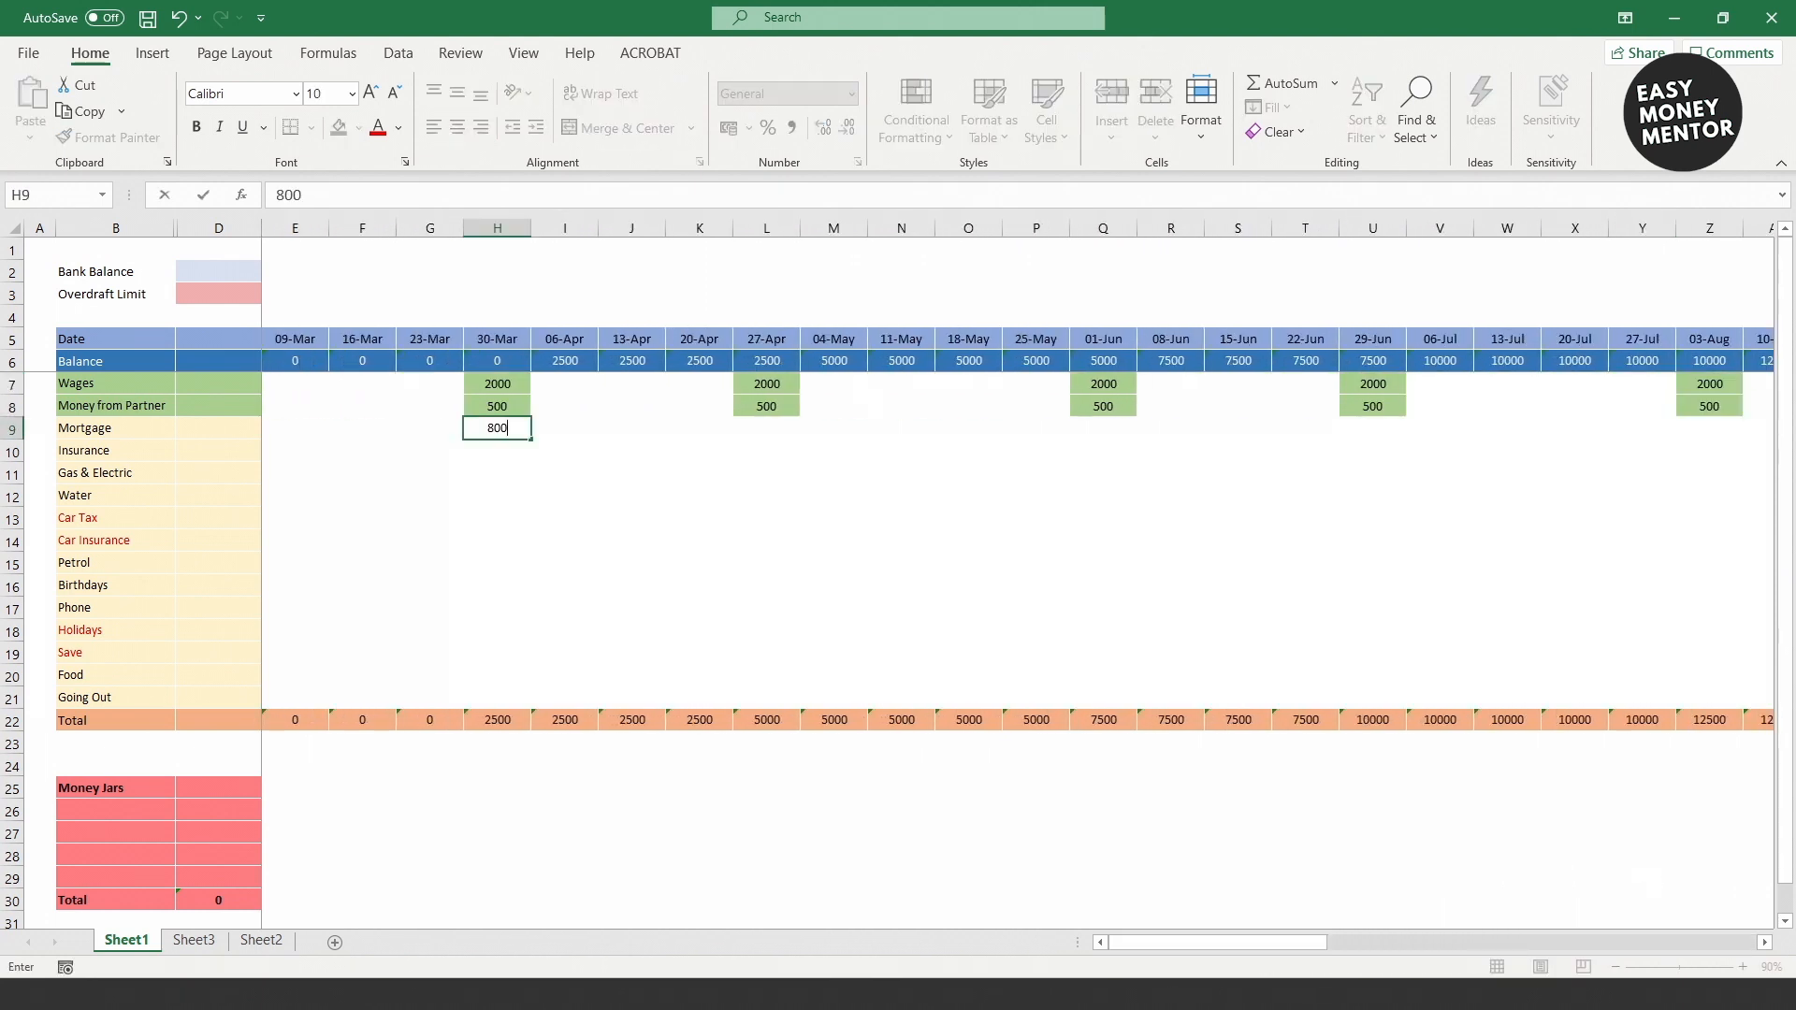
key("Return")
type("30")
key("Return")
type("80")
key("Return")
type("25")
key("Return")
type("12")
key("Return")
type("27")
key("Return")
key("Return")
key("Return")
type("30")
key("Return")
type("100")
key("Return")
type("80")
key("Return")
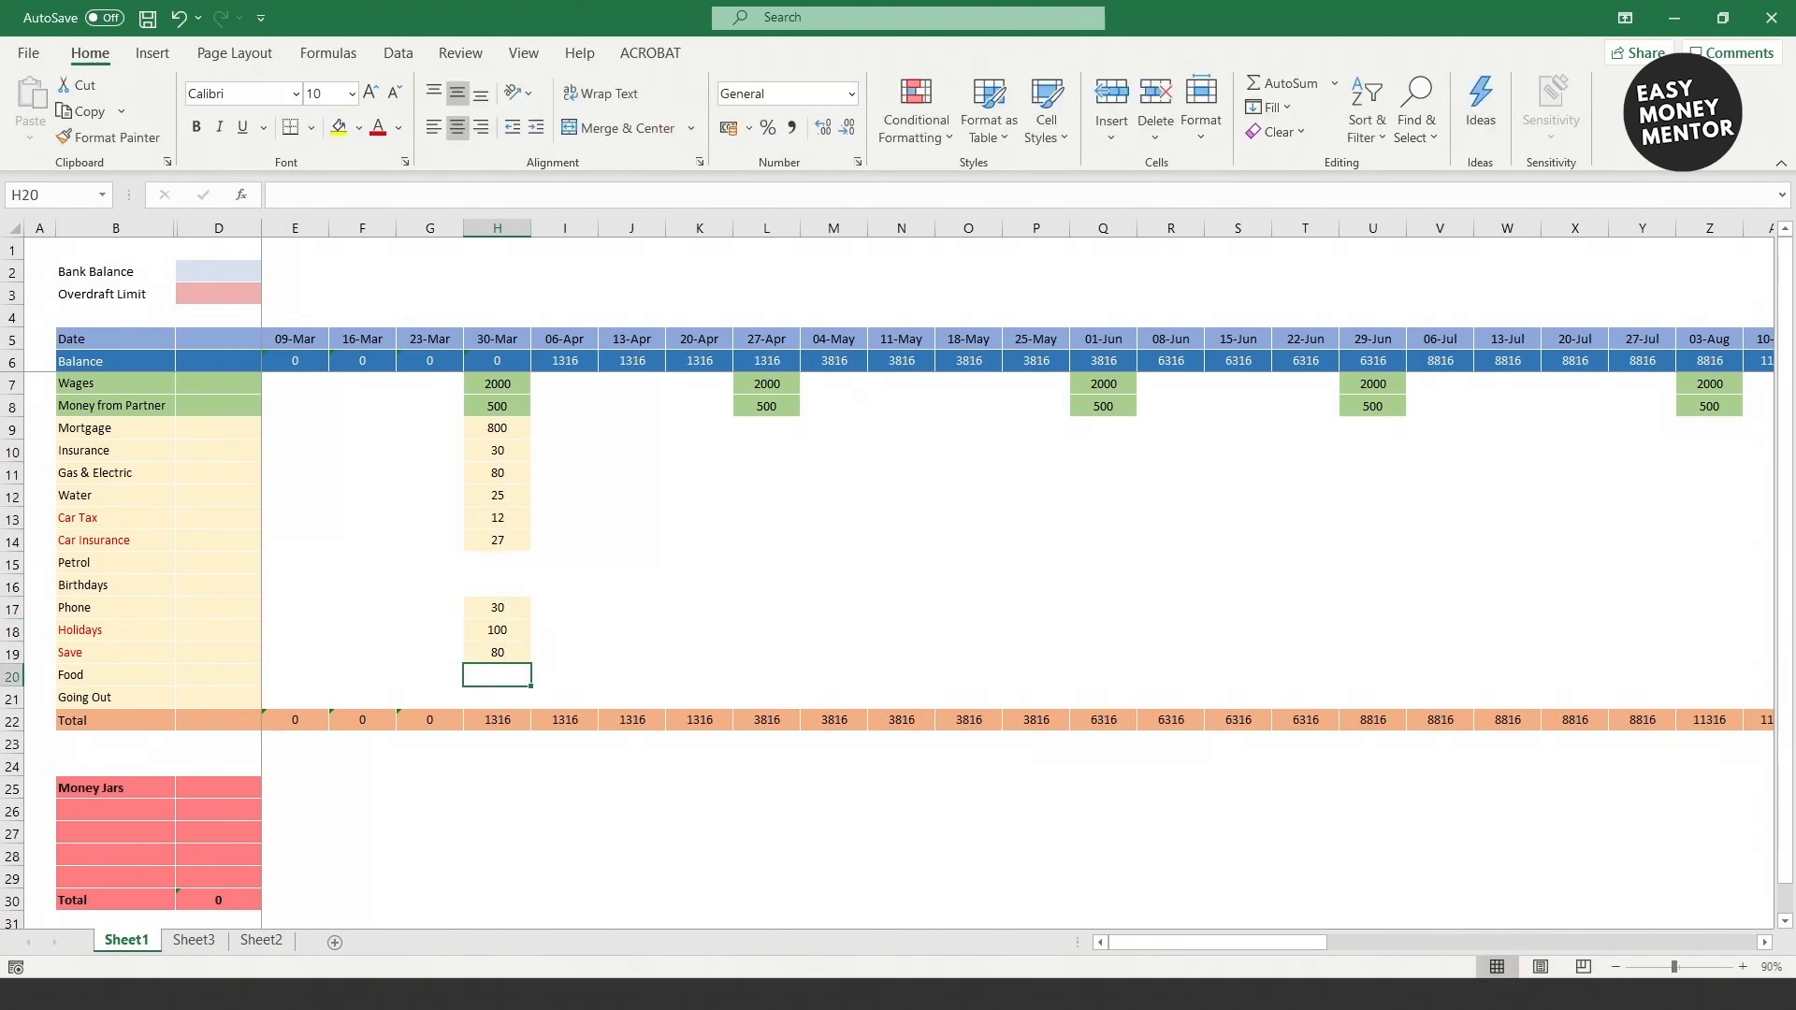
left_click(526, 448)
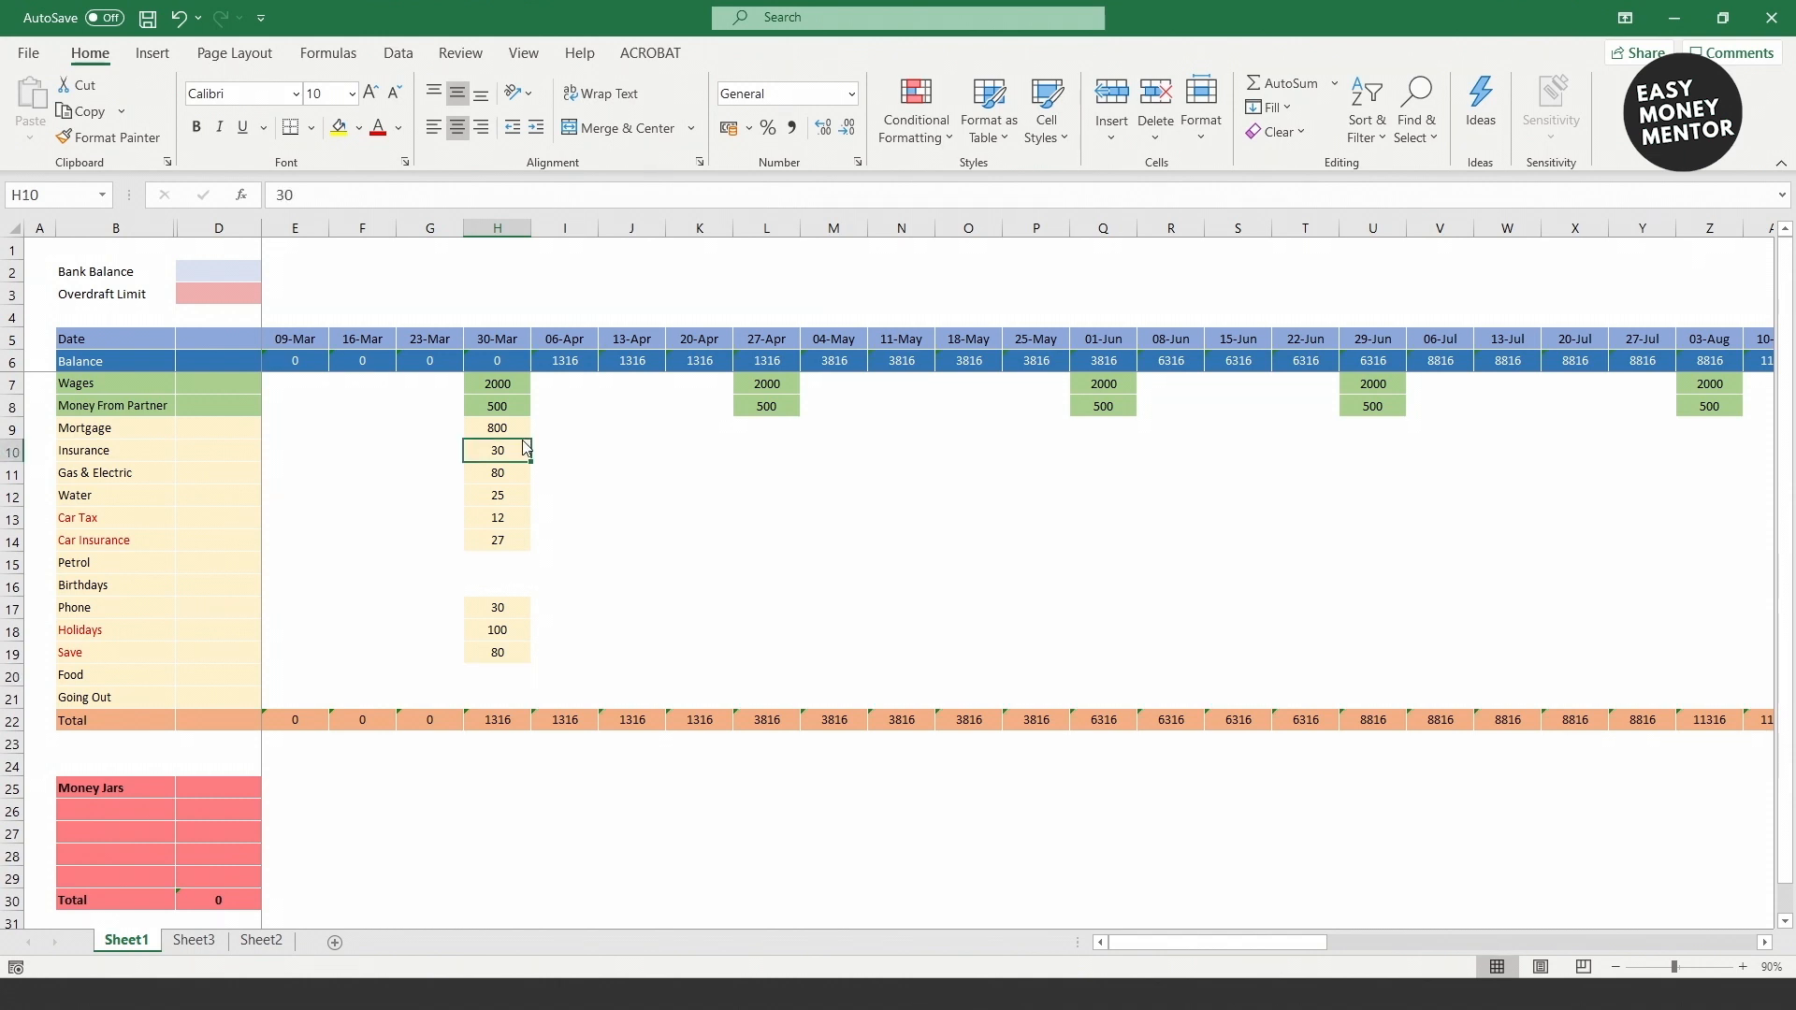
left_click_drag(524, 440, 578, 446)
left_click(506, 496)
left_click_drag(507, 506, 627, 510)
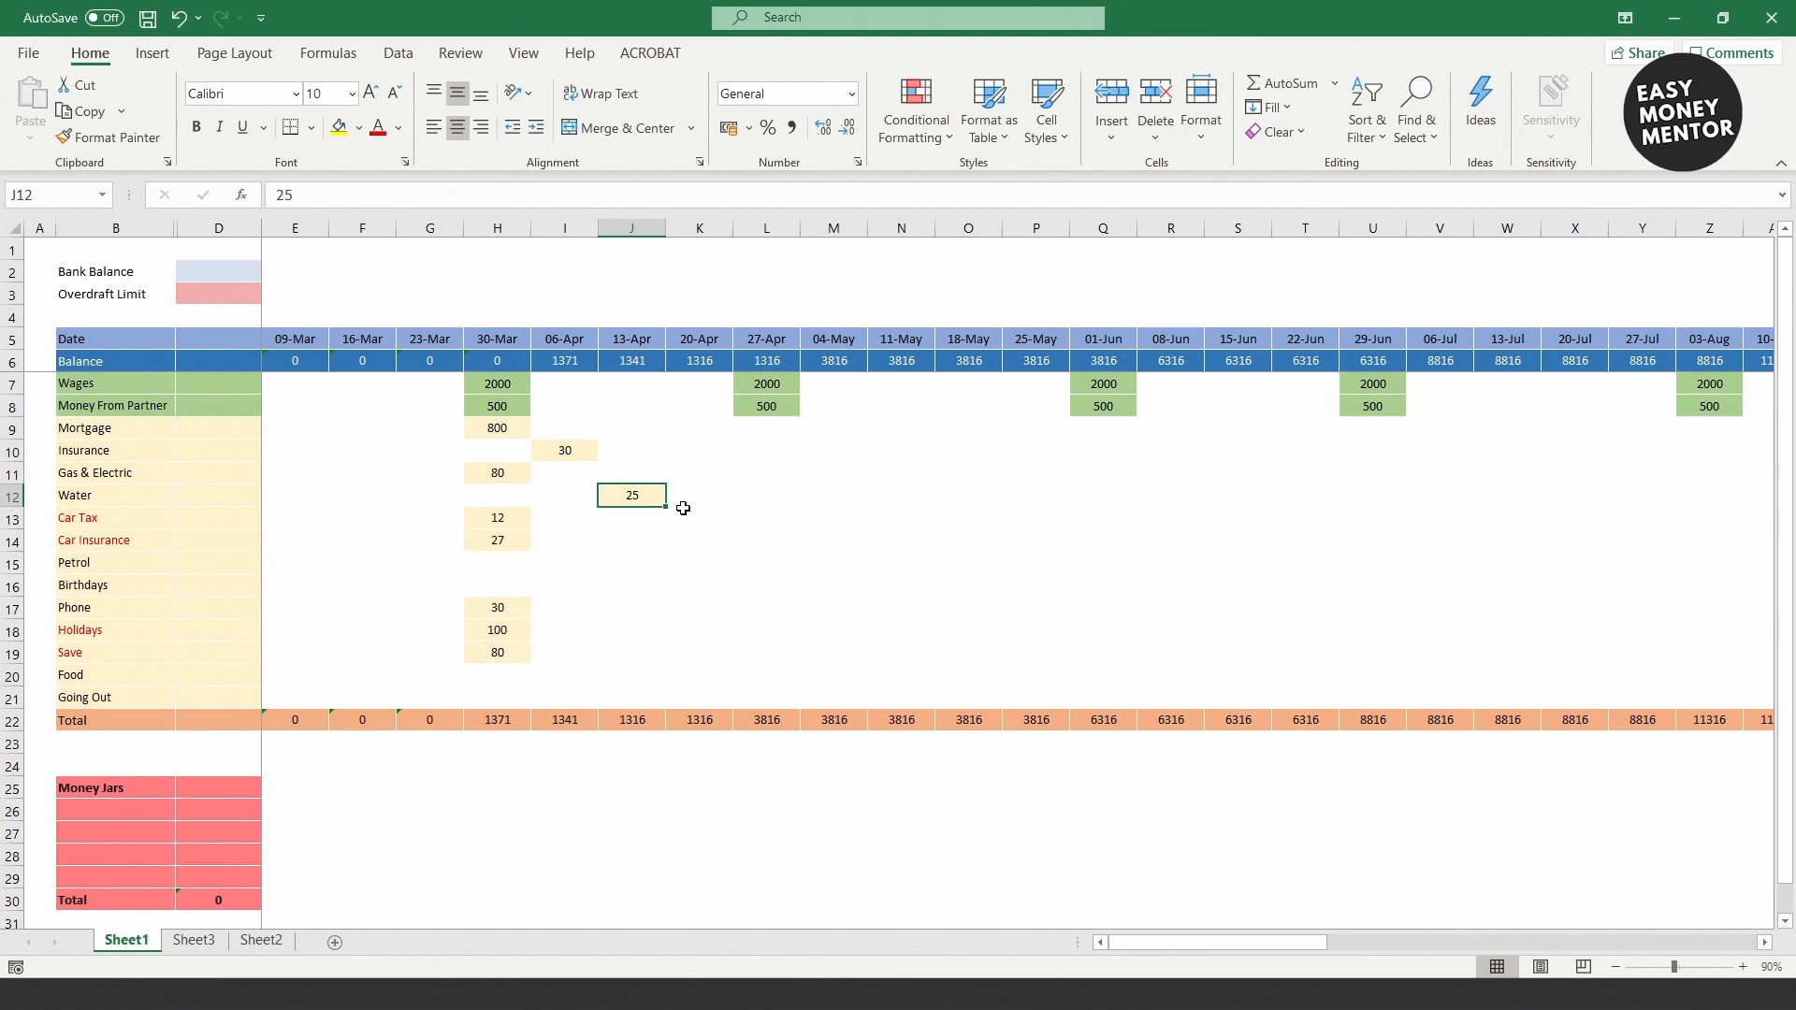
left_click_drag(683, 508, 626, 511)
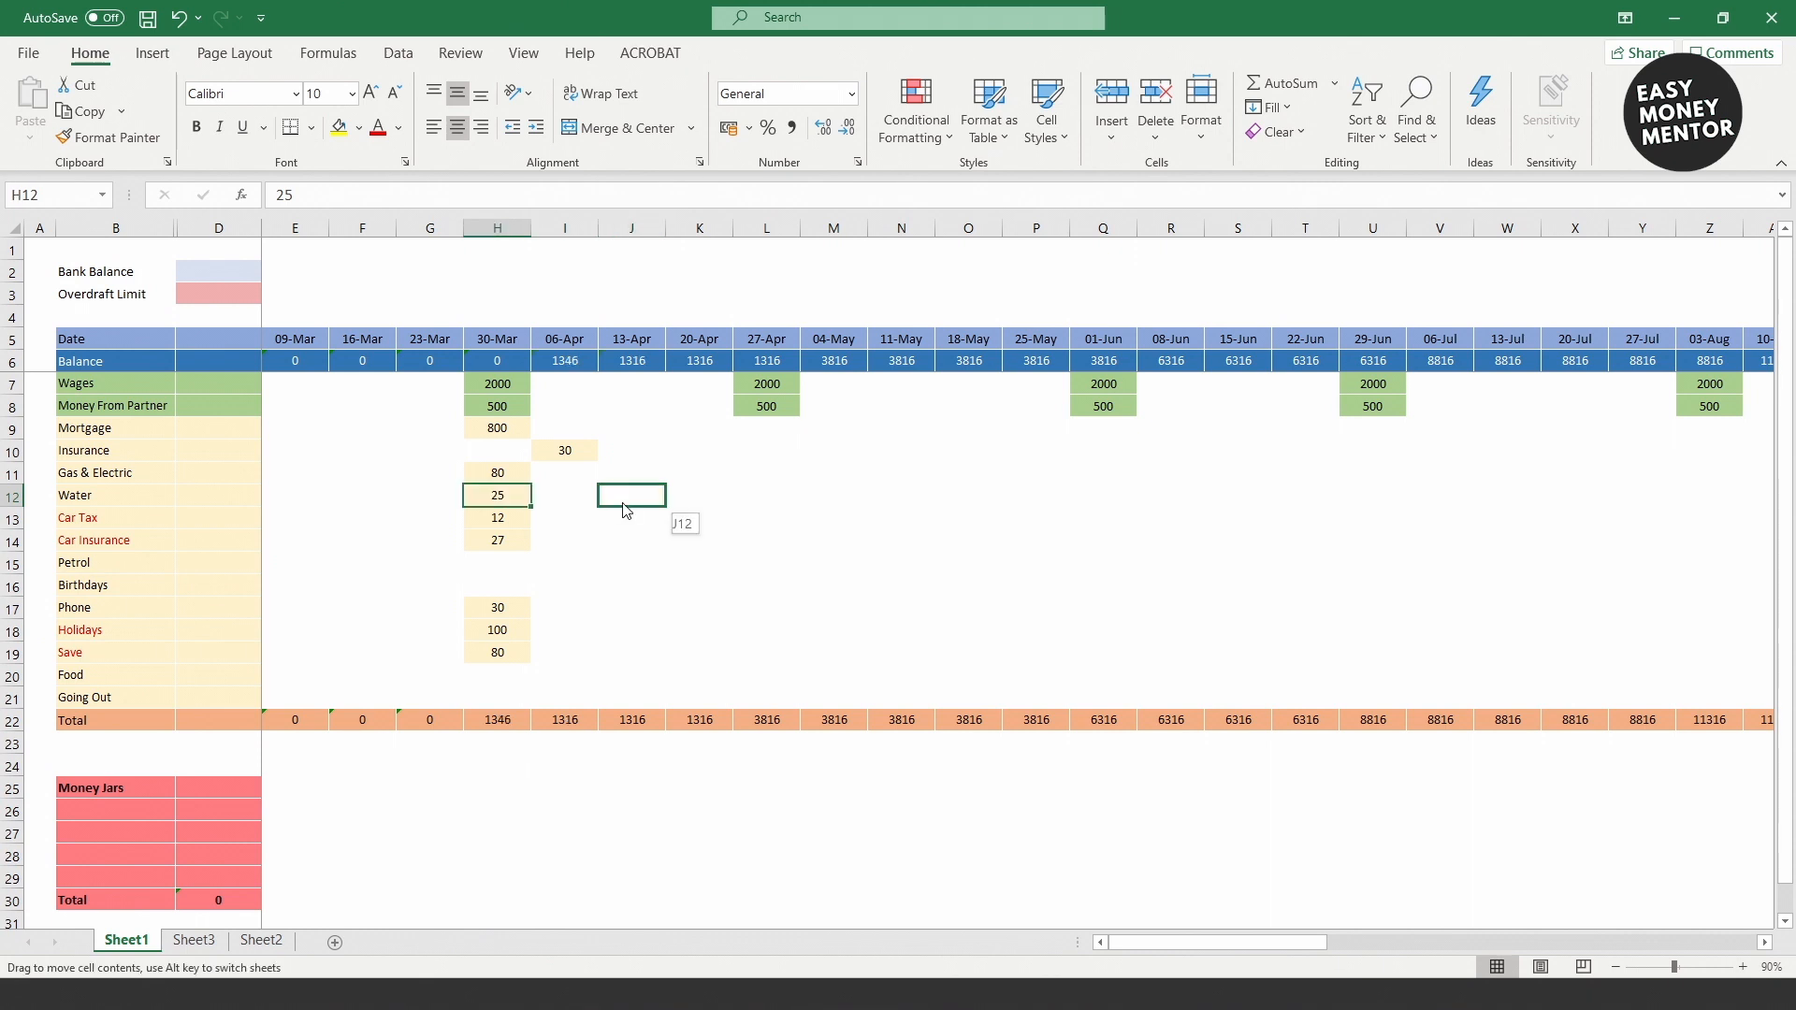
left_click_drag(595, 450, 526, 447)
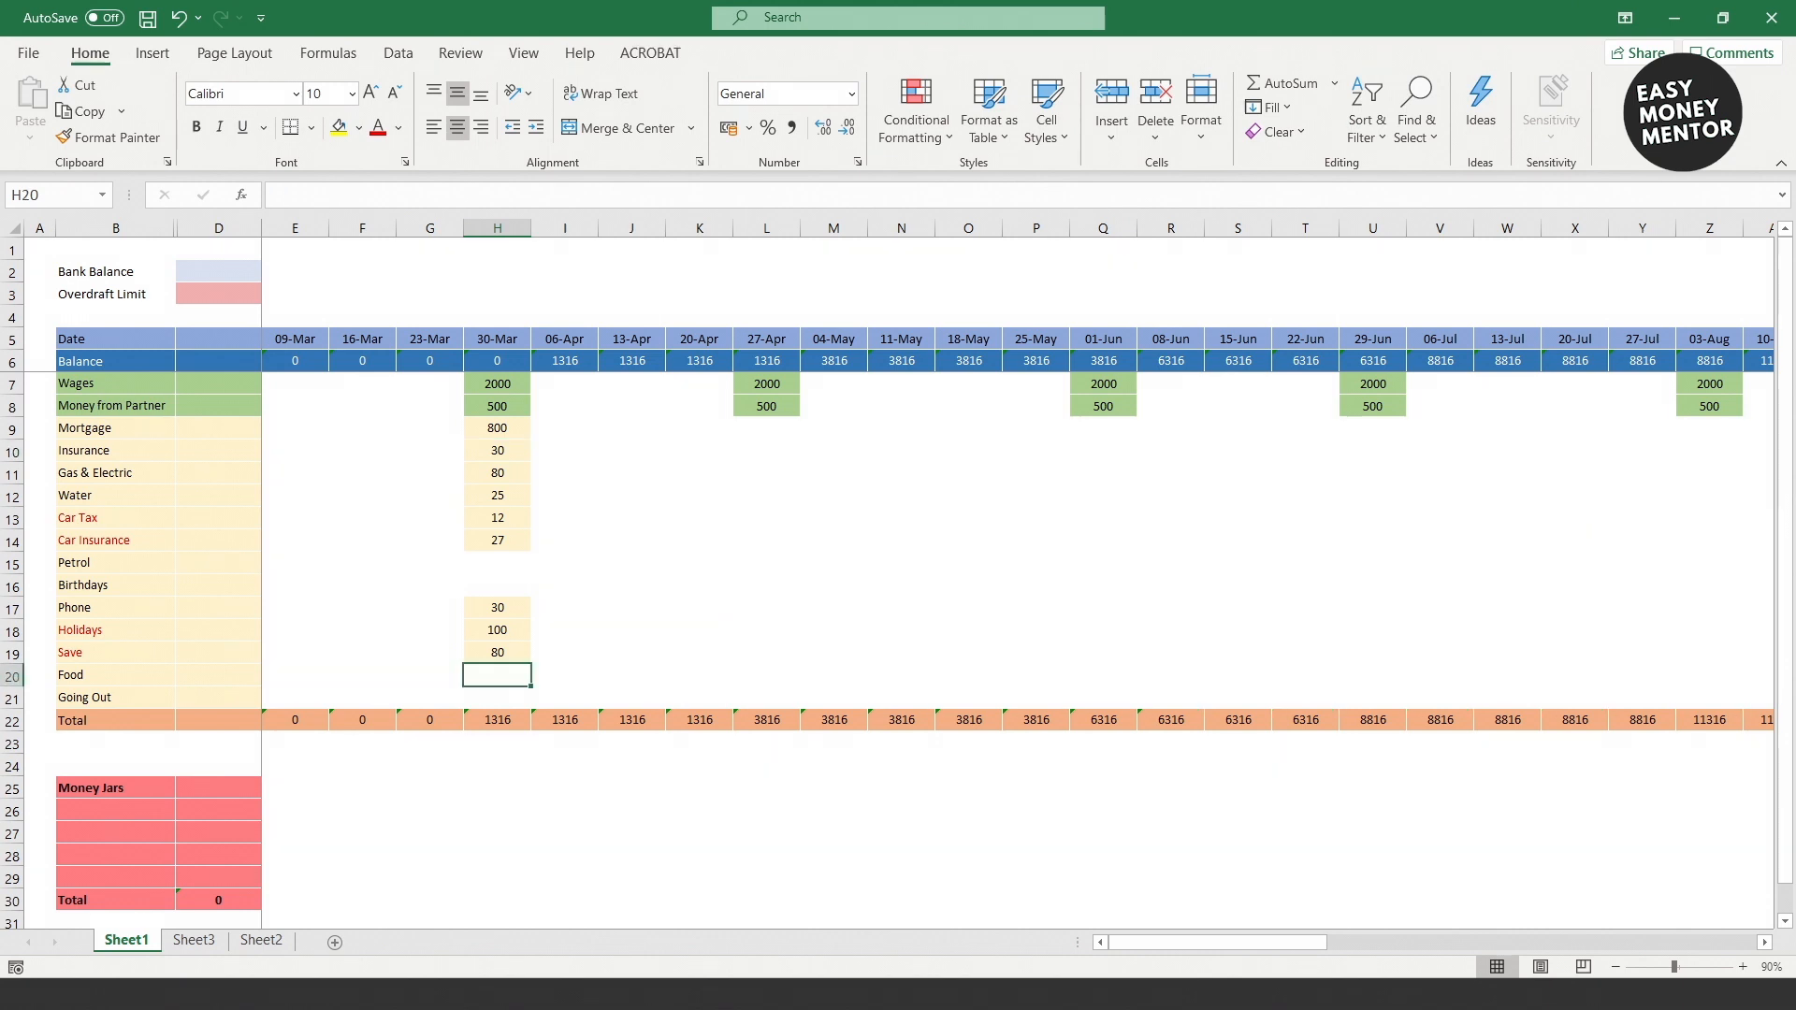
left_click(496, 653)
Step: Copy the 30-Mar amounts in H8:H19 and paste them into each later four-weekly payday column
left_click_drag(497, 653, 497, 405)
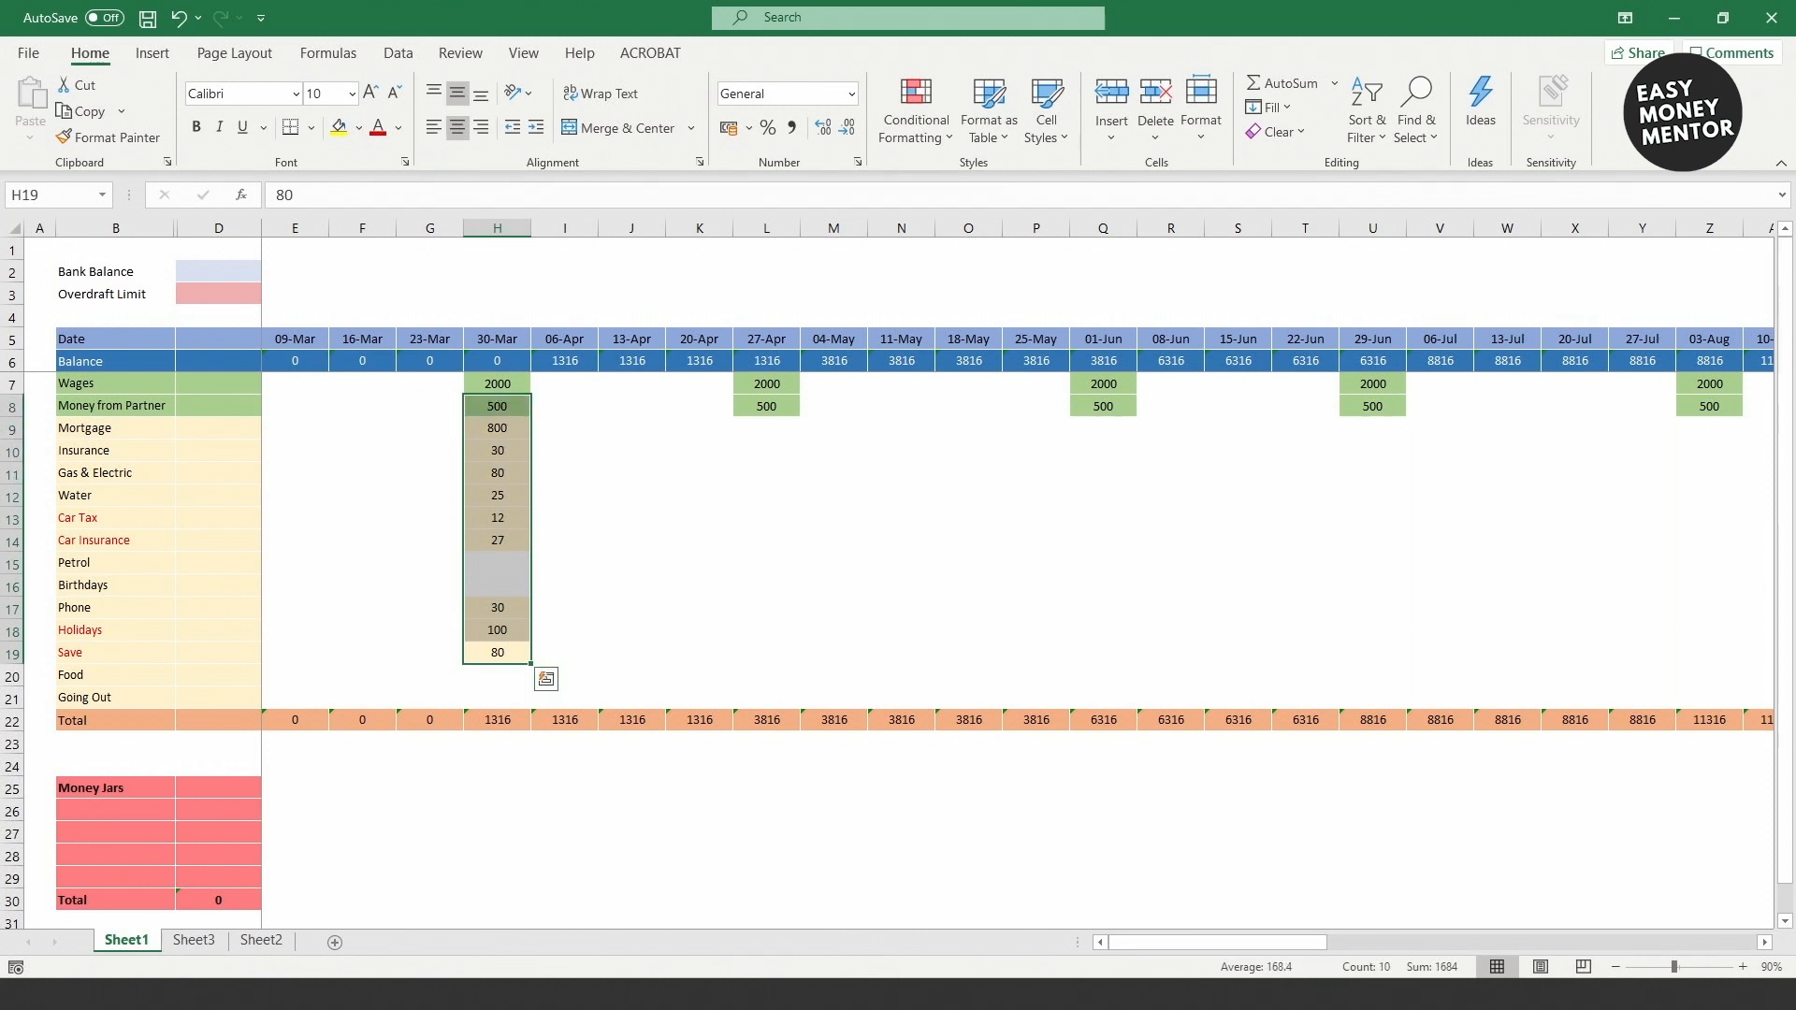
key("ctrl+c")
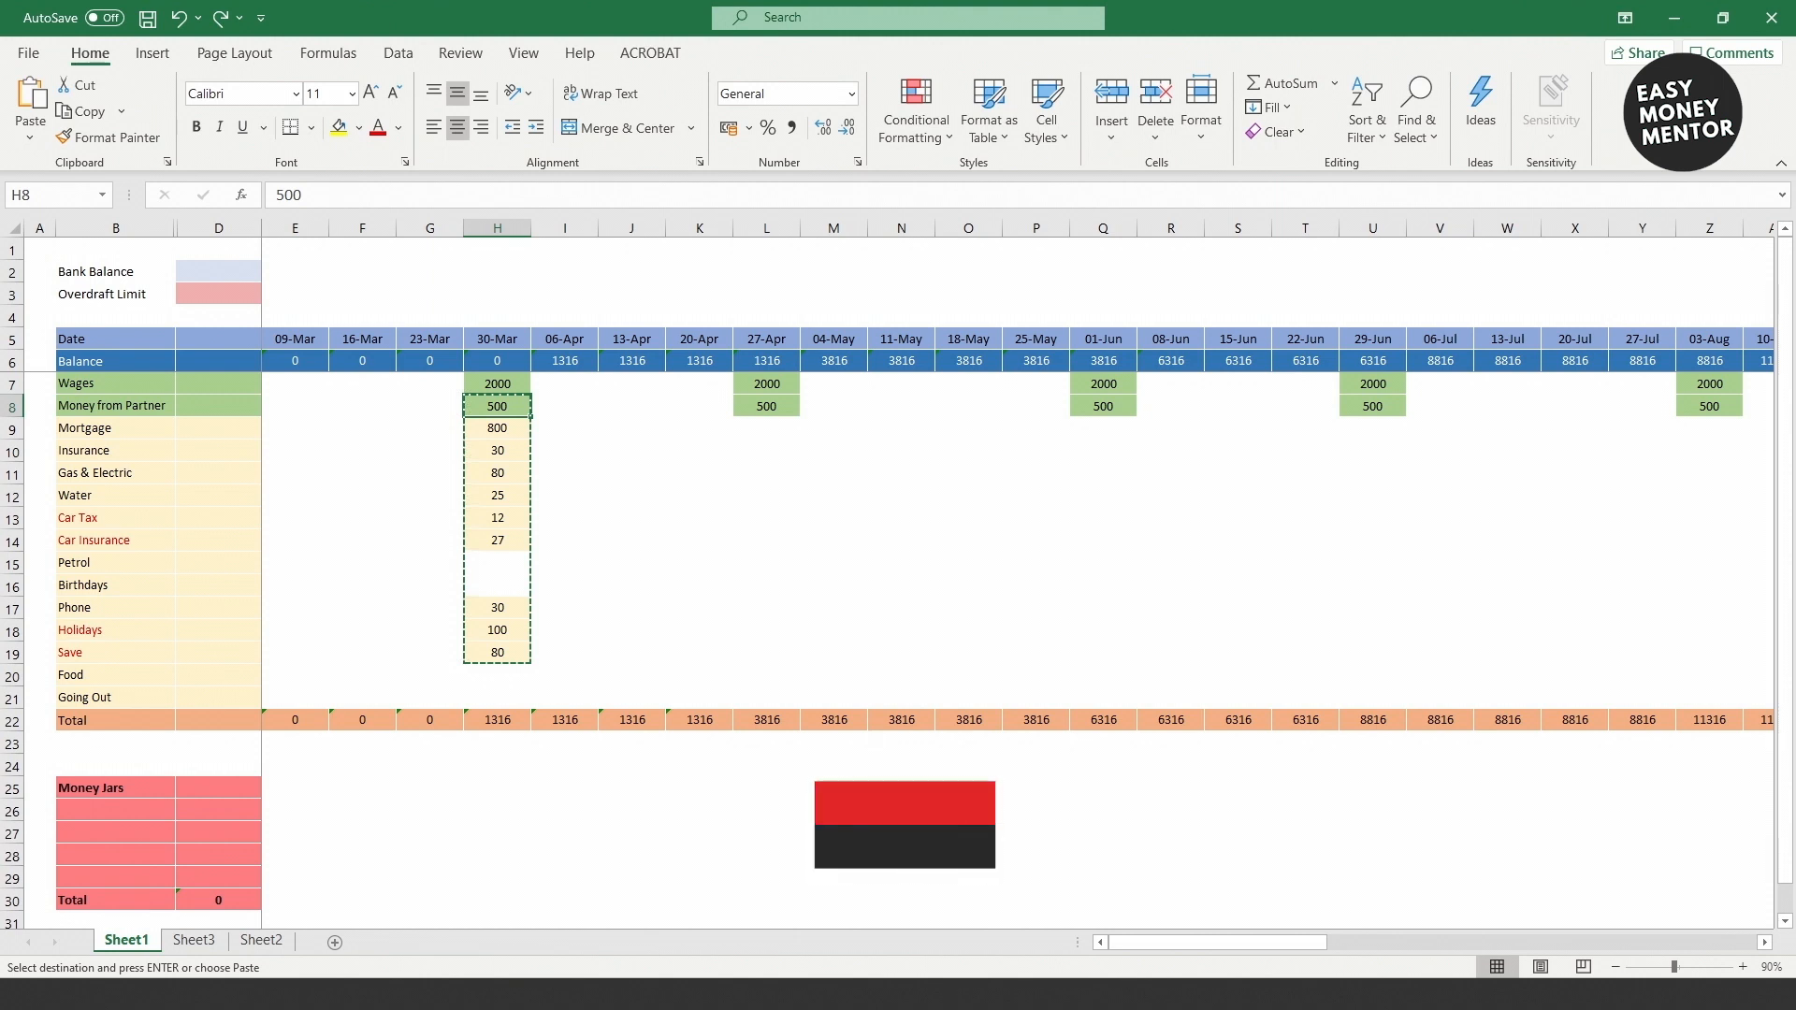
key("ctrl+Right")
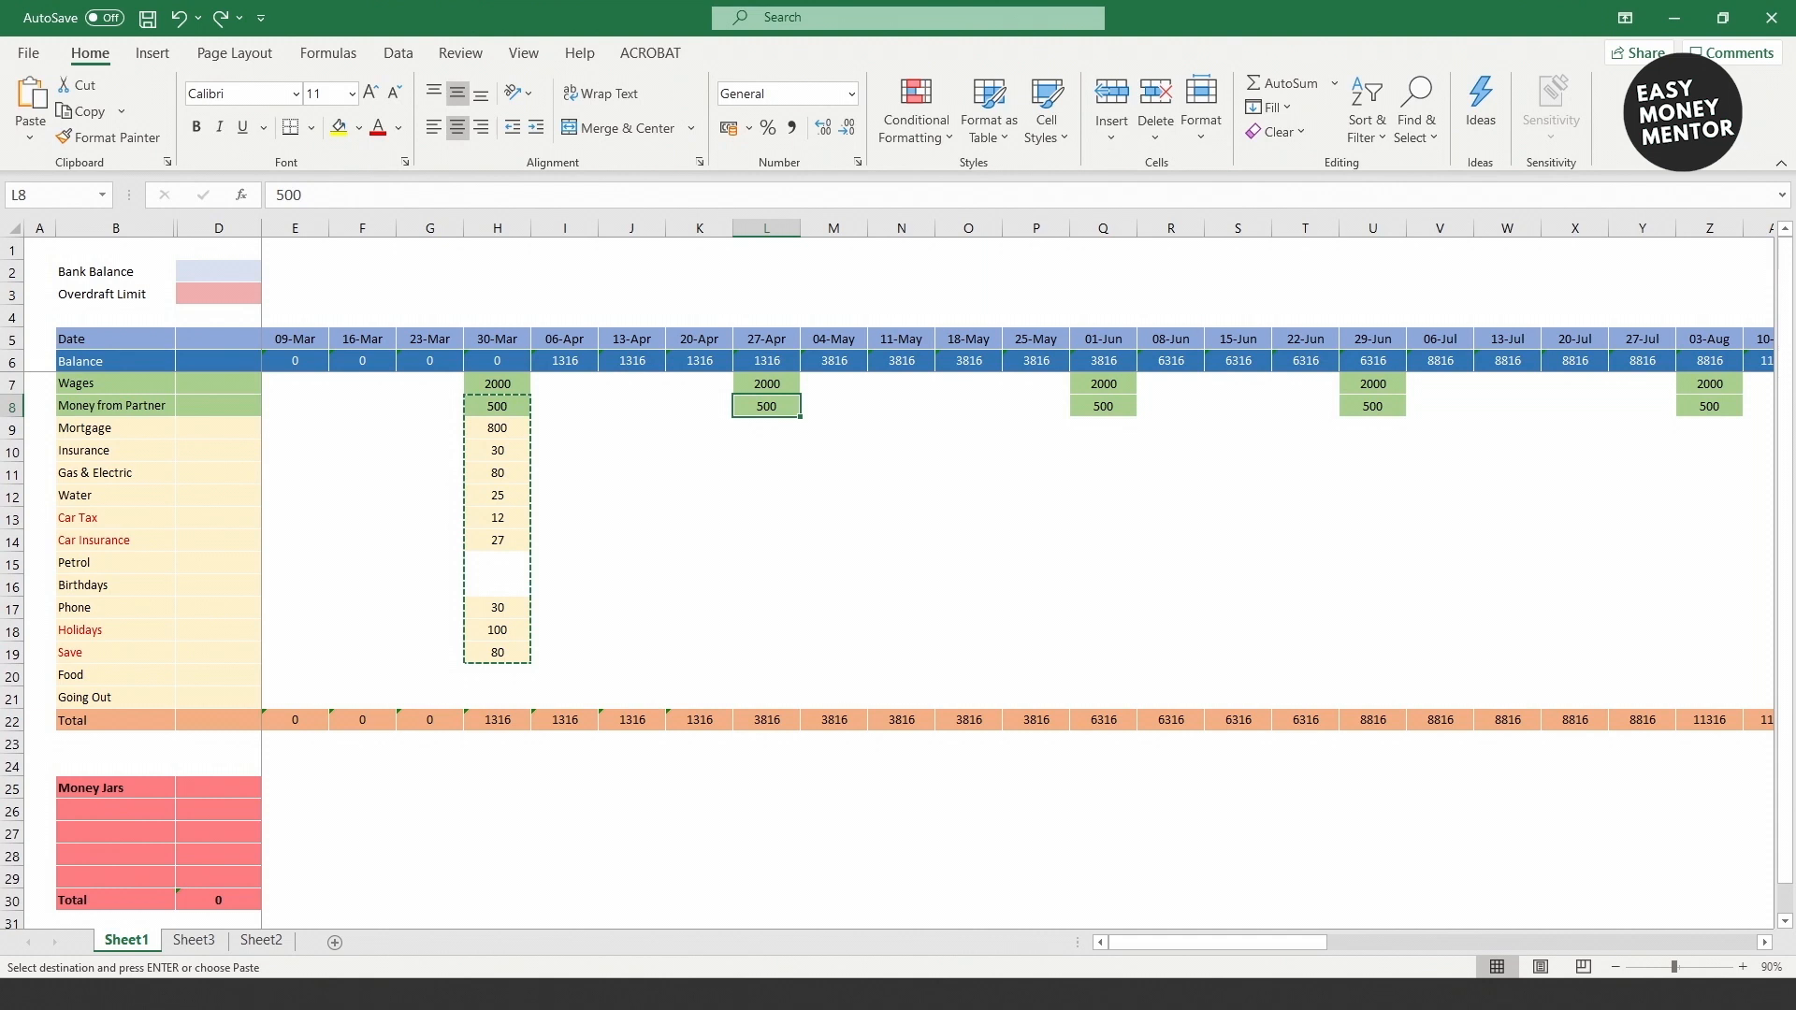
key("ctrl+v")
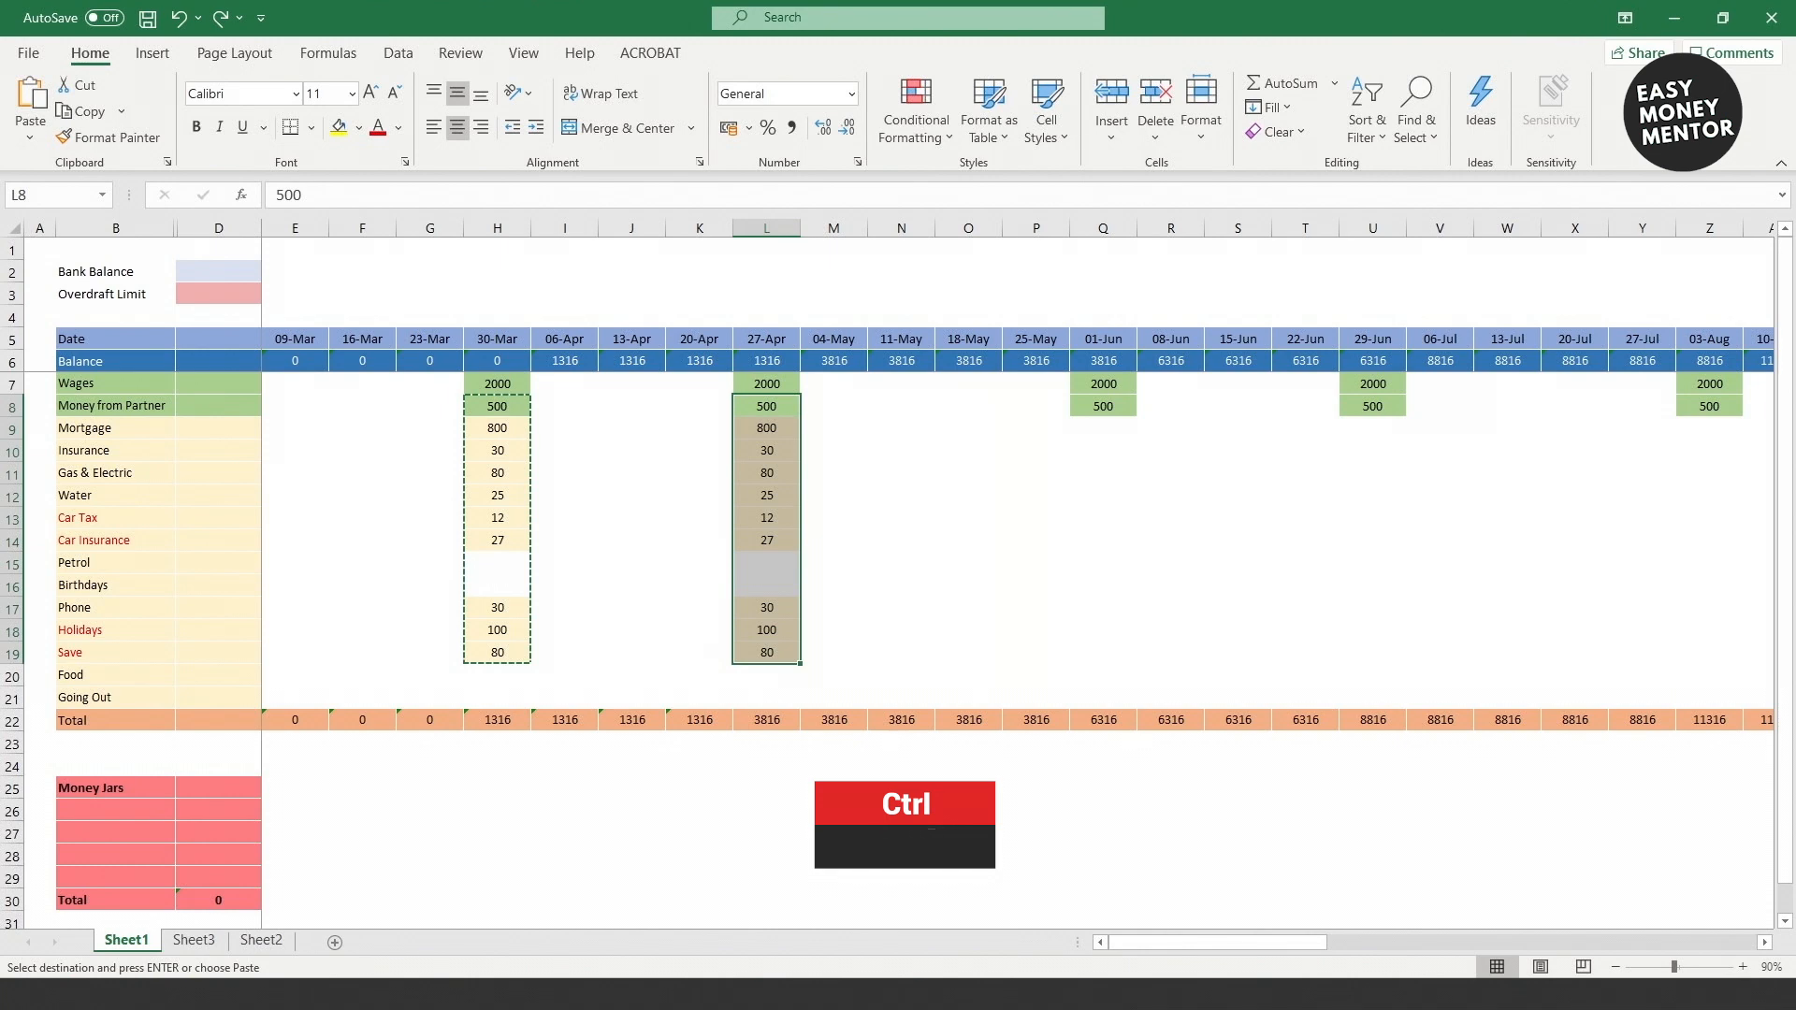
key("ctrl+Right")
key("ctrl+v")
key("ctrl+Right")
key("ctrl+v")
key("ctrl+Right")
key("ctrl+v")
key("ctrl+Right")
key("ctrl+v")
key("ctrl+Right")
key("ctrl+v")
key("ctrl+Right")
key("ctrl+v")
key("ctrl+Right")
key("ctrl+v")
key("ctrl+Right")
key("ctrl+v")
key("ctrl+Right")
key("ctrl+v")
key("ctrl+Right")
key("ctrl+v")
key("ctrl+Right")
key("ctrl+v")
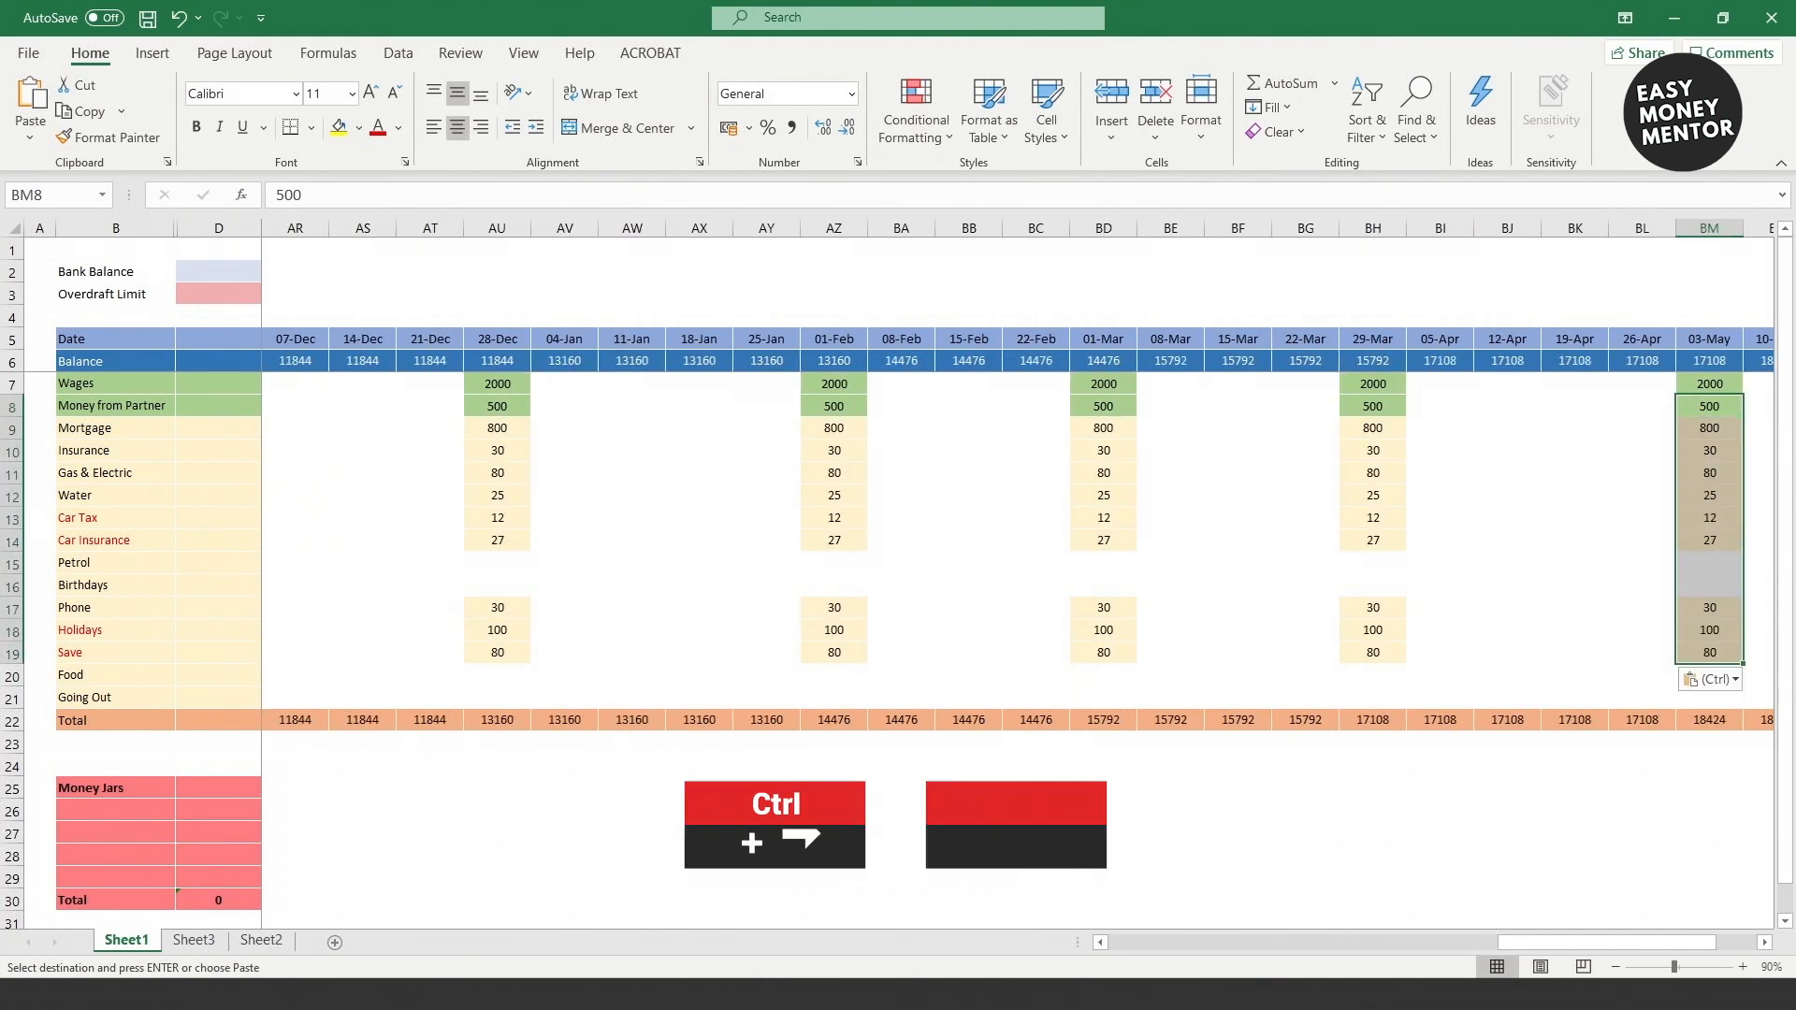
key("ctrl+Right")
key("ctrl+v")
key("ctrl+Right")
key("ctrl+v")
key("ctrl+Right")
Step: Enter Petrol 30, Food 100 and Going Out 50 for the 09-Mar week
type("30")
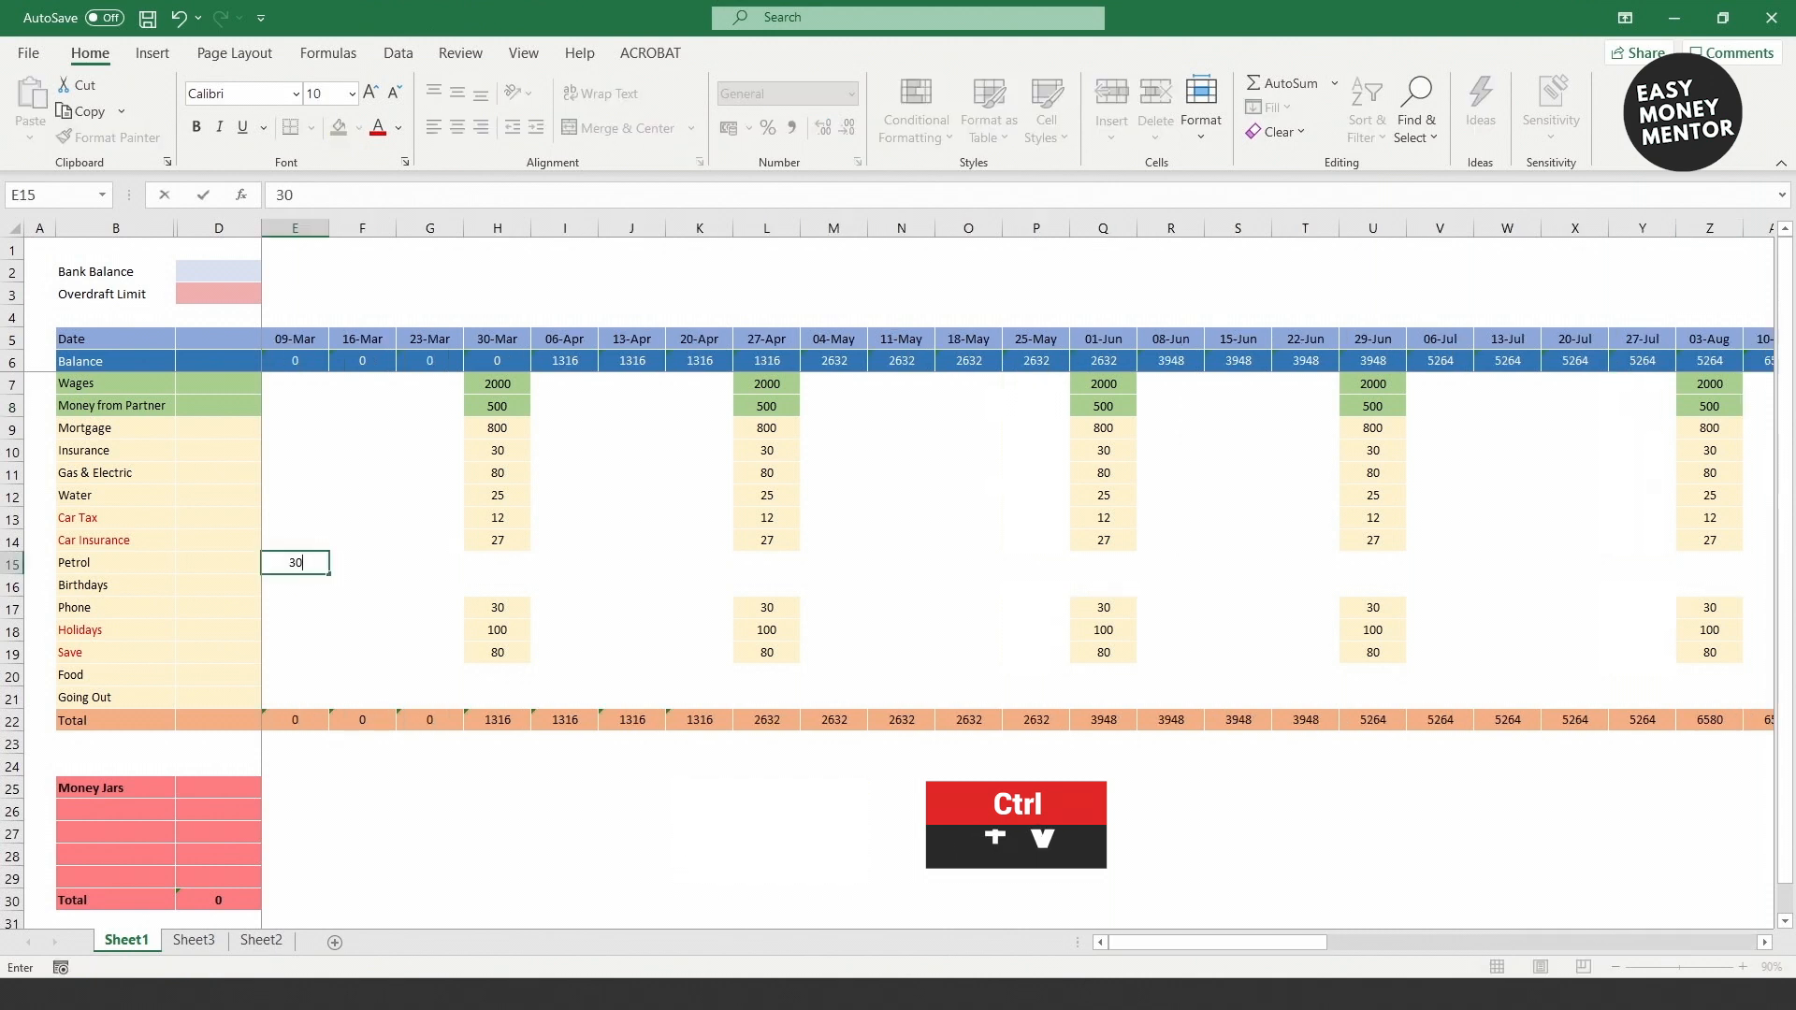
key("Return")
key("Down")
key("Down")
key("Down")
key("Down")
type("100")
key("Return")
type("50")
key("Return")
Step: Fill Petrol 30 and Food 100 across all remaining weeks
key("Up")
key("Up")
key("Up")
key("Up")
key("Up")
key("Up")
key("Up")
key("ctrl+c")
key("Right")
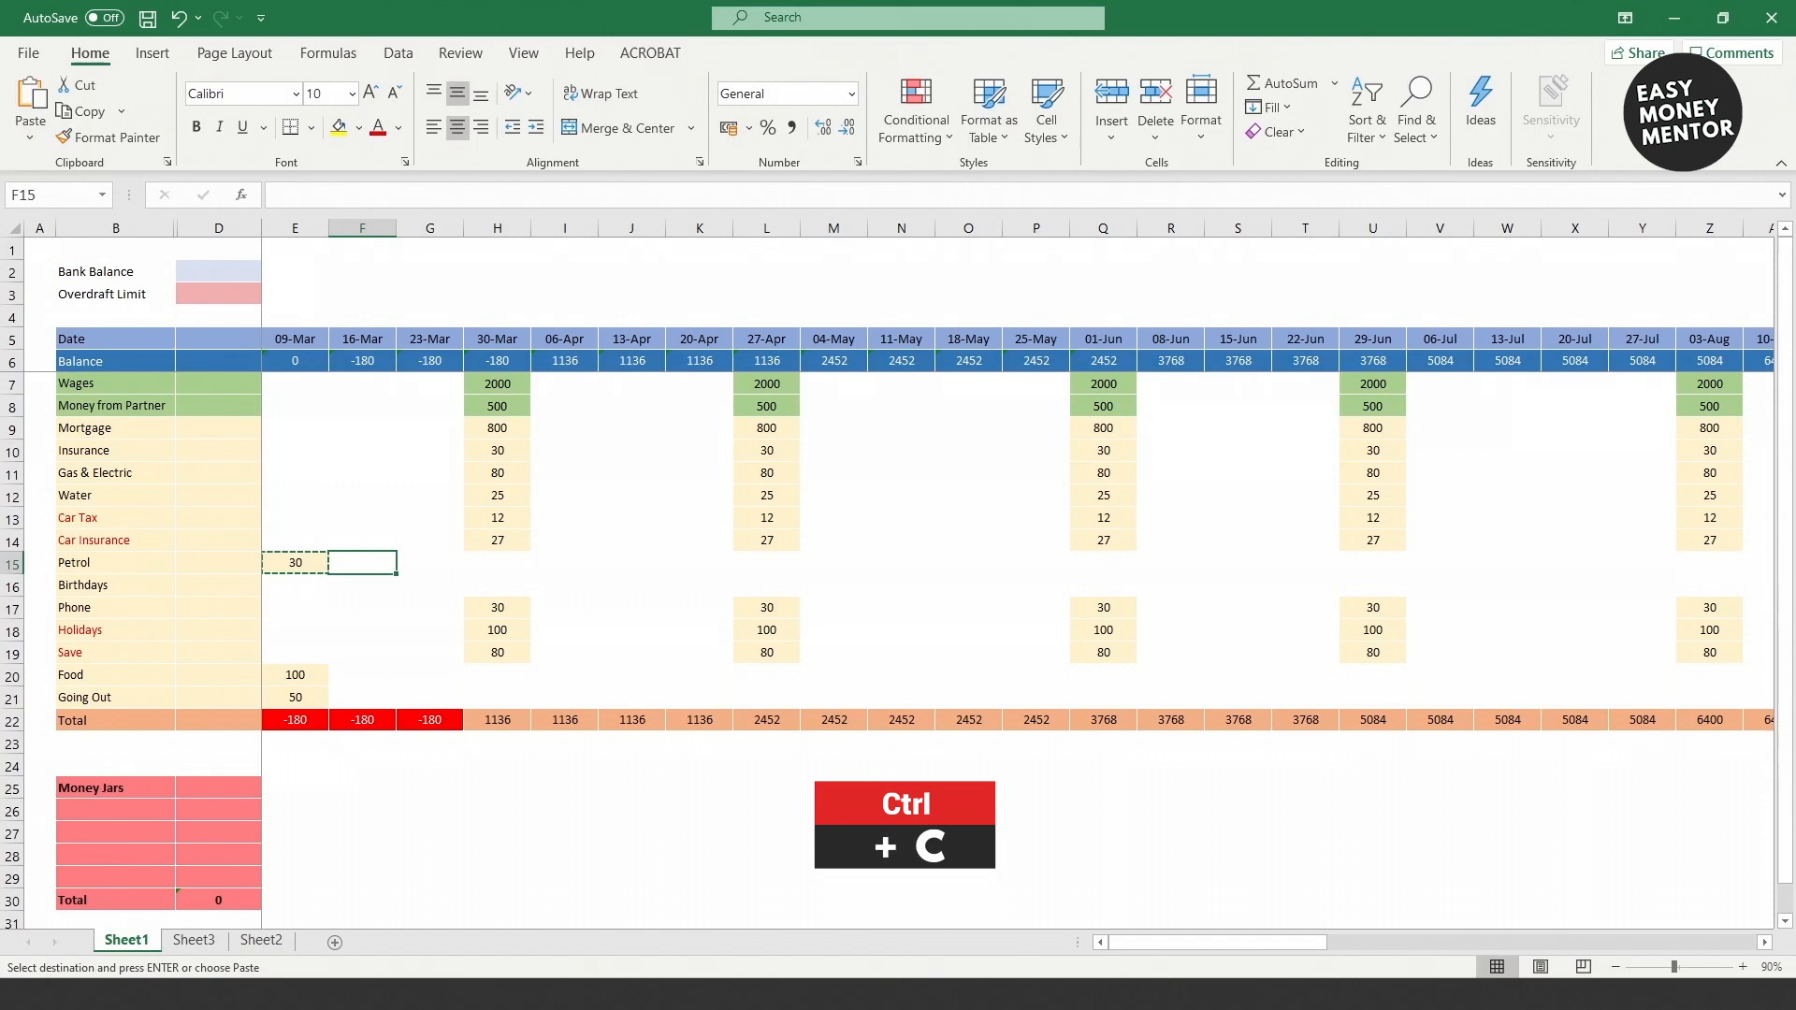
left_click_drag(362, 562, 1605, 574)
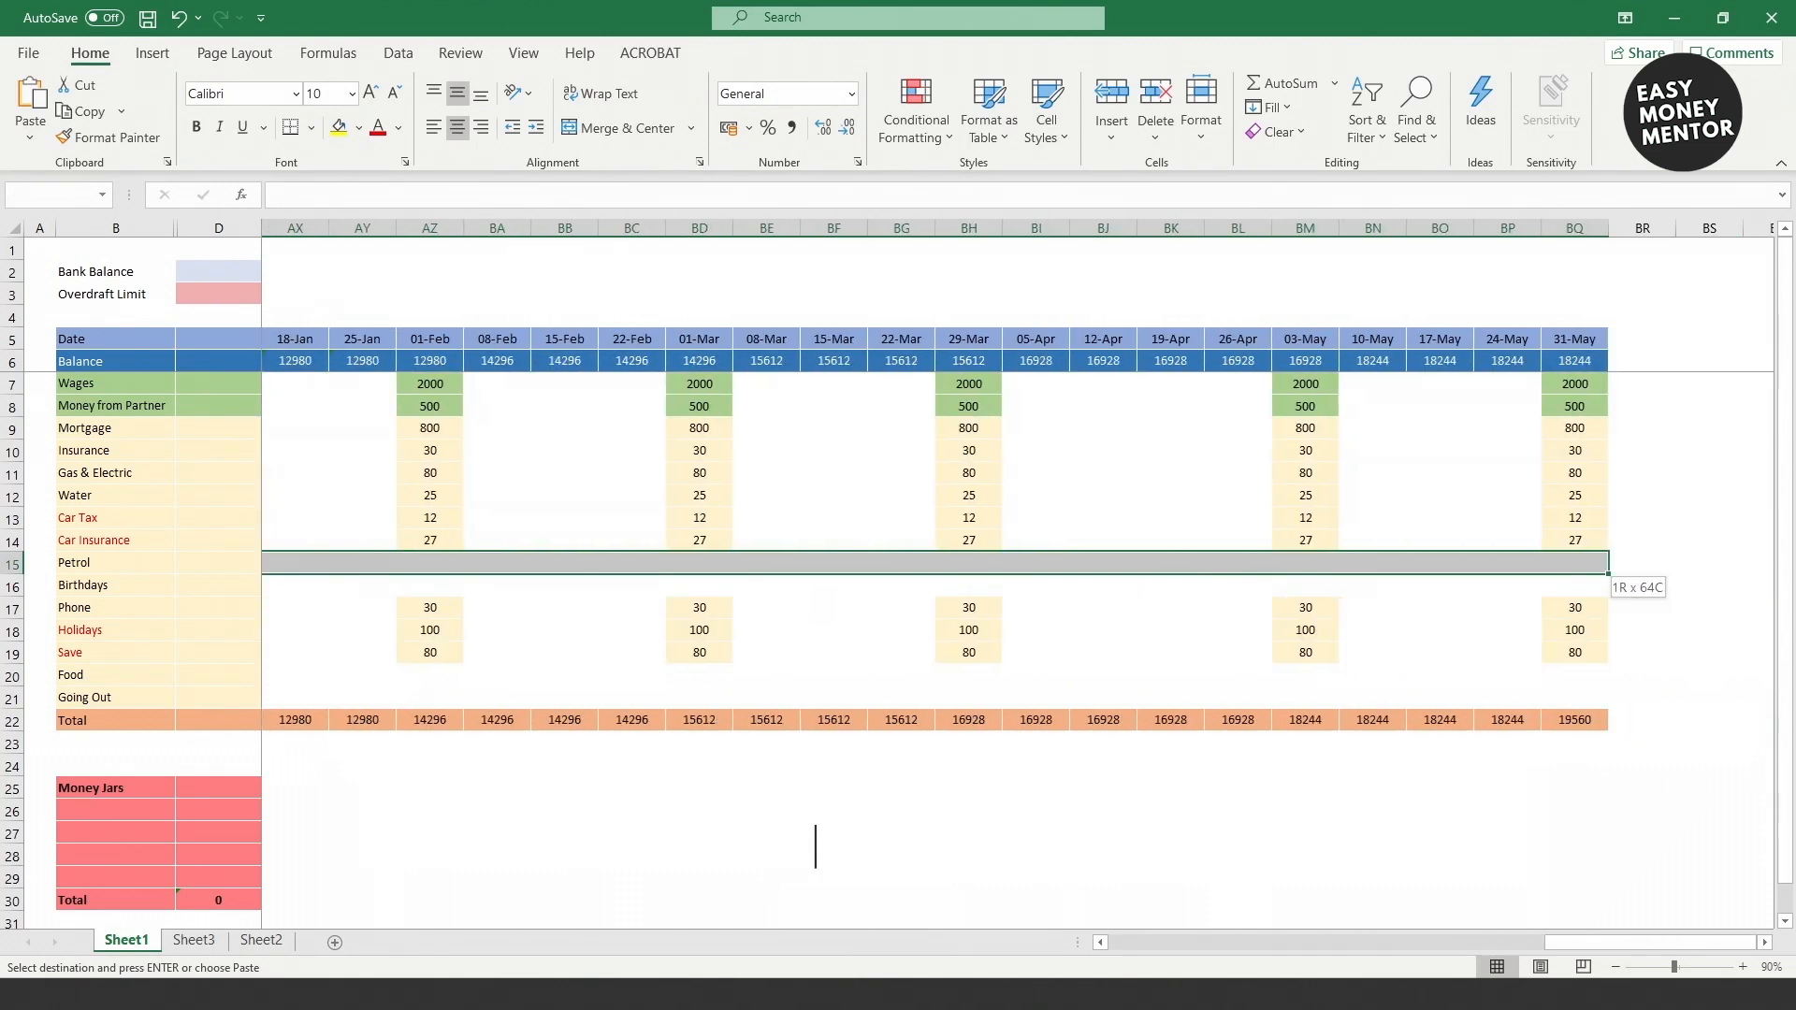
key("ctrl+v")
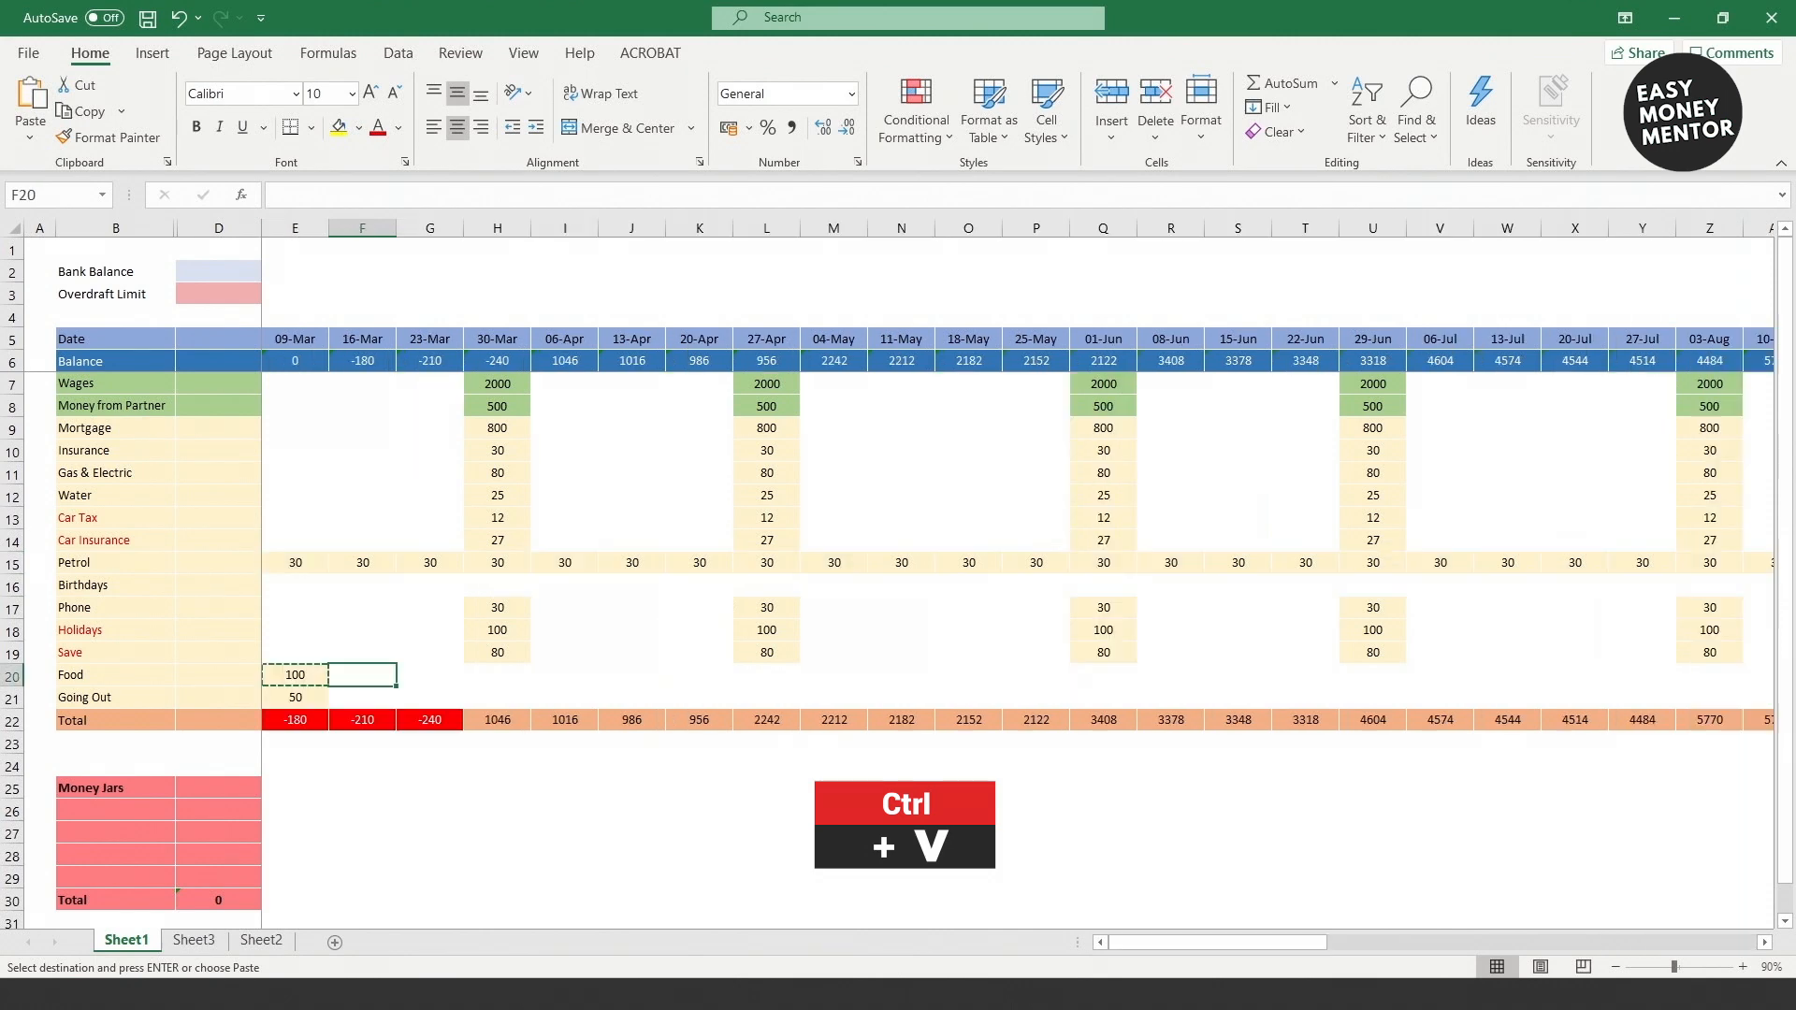
left_click_drag(362, 675, 1525, 677)
key("ctrl+v")
left_click(1576, 833)
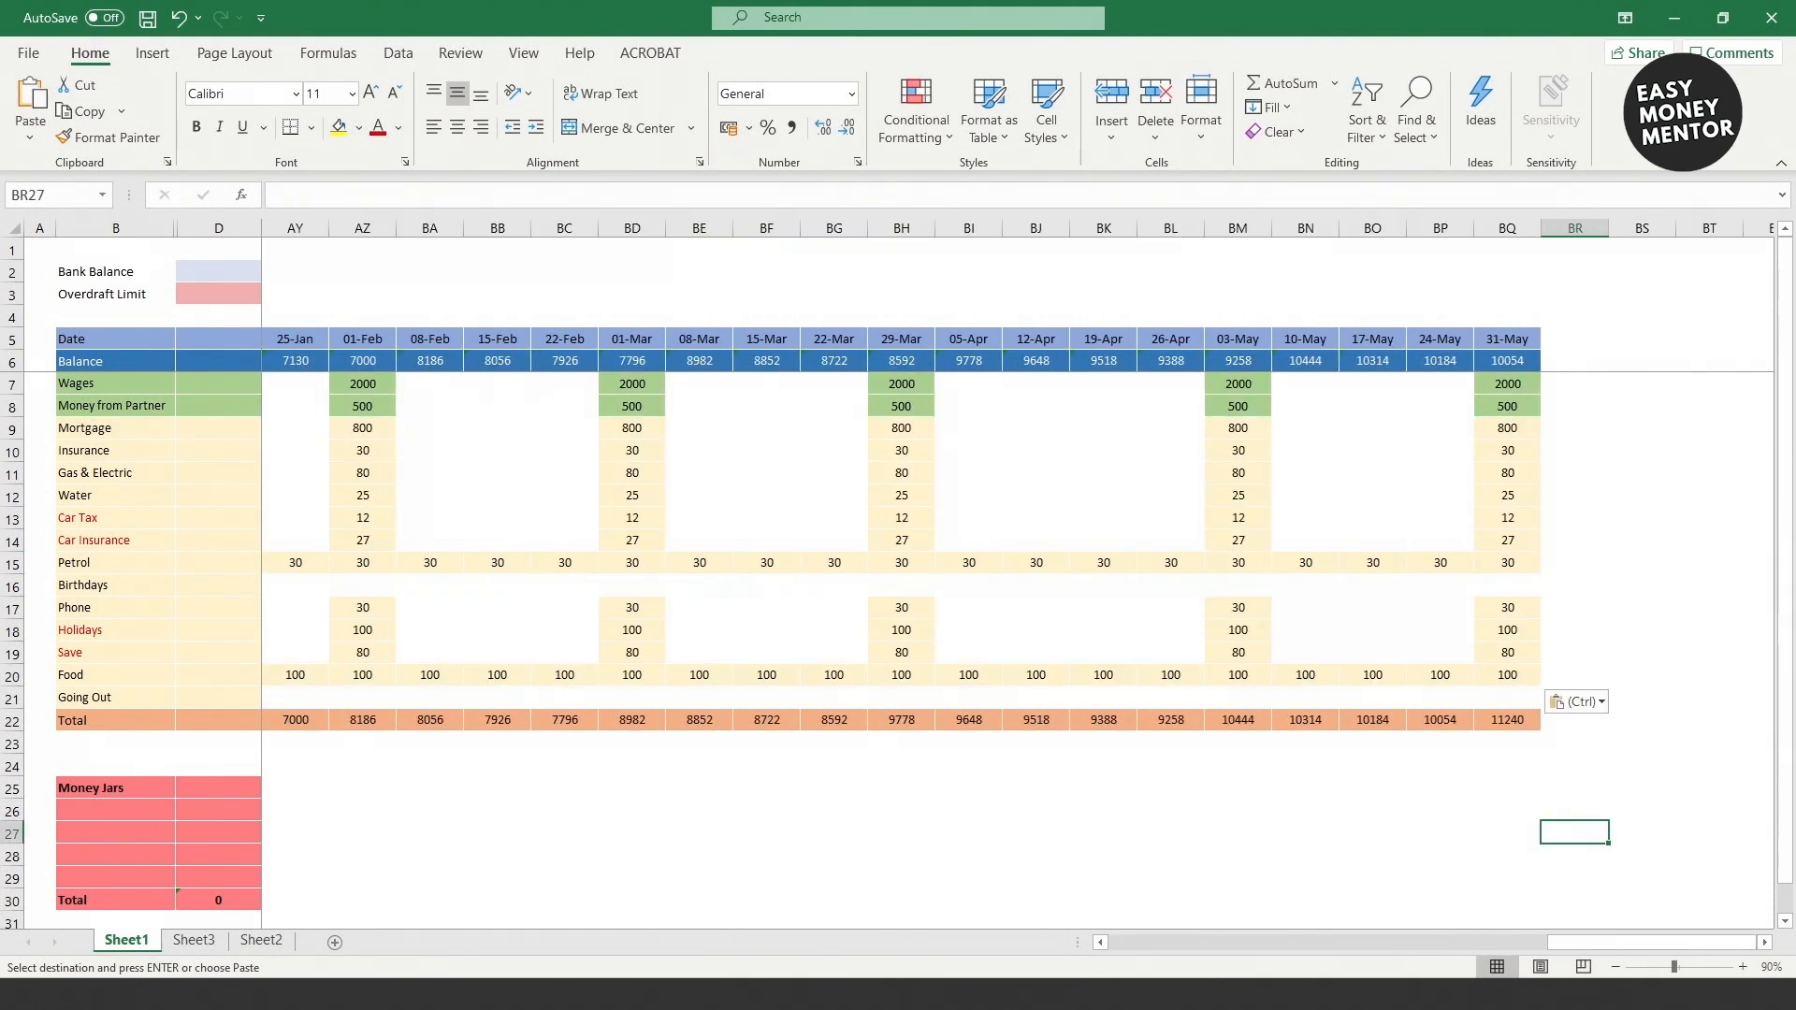
Step: Copy Going Out 50 across all remaining weeks
key("Up")
key("Up")
key("Up")
key("Up")
key("Up")
key("Up")
key("Up")
key("Left")
key("Left")
key("Down")
key("Left")
key("Left")
key("Left")
key("Left")
key("Left")
key("Left")
key("Left")
key("Left")
key("Left")
key("Left")
key("Left")
key("Left")
key("Left")
key("Left")
key("Left")
key("Left")
key("Left")
key("Left")
key("Left")
key("Left")
key("Left")
key("Left")
key("Left")
key("Left")
key("Left")
key("Left")
key("Left")
key("Left")
key("Left")
key("Left")
key("Left")
key("Left")
key("Left")
key("Left")
key("Left")
key("Left")
key("Left")
key("Left")
key("Left")
key("Left")
key("ctrl+c")
left_click_drag(362, 698, 1591, 701)
key("ctrl+v")
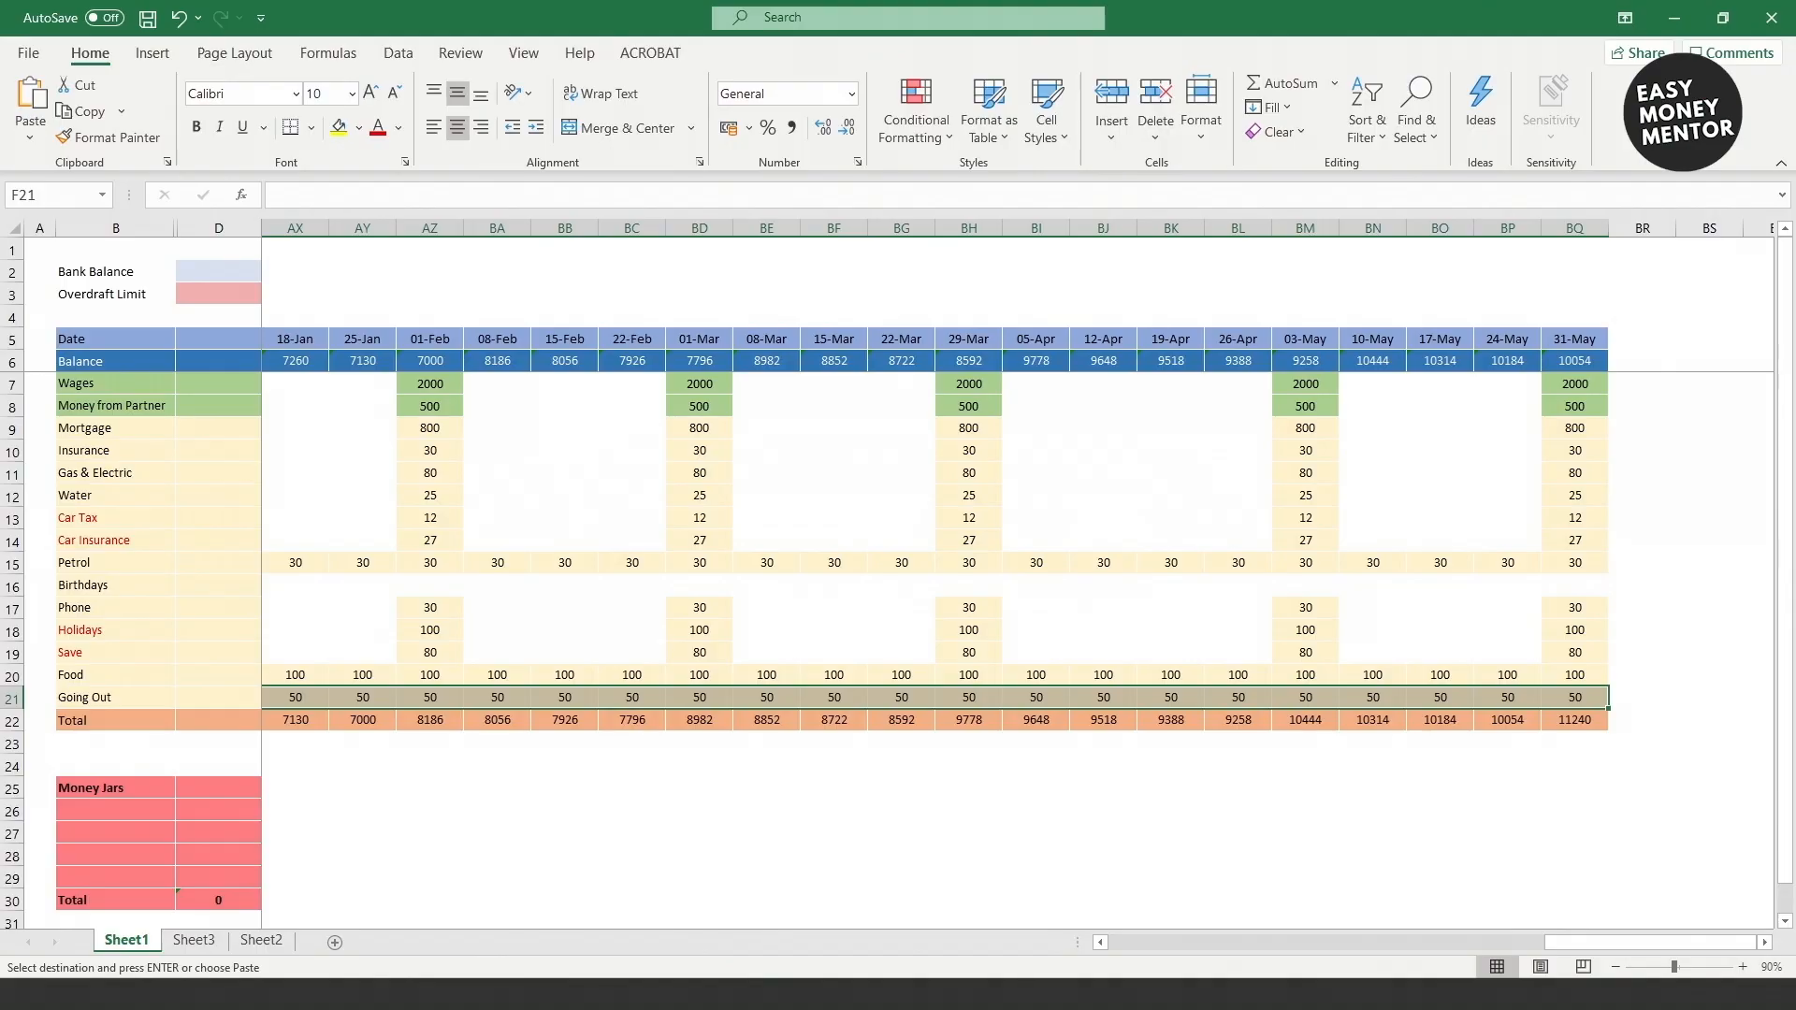
Step: Add Birthdays amounts: 50 on 18-May, 100 on 20-Jul, and 50 in a later week
type("50")
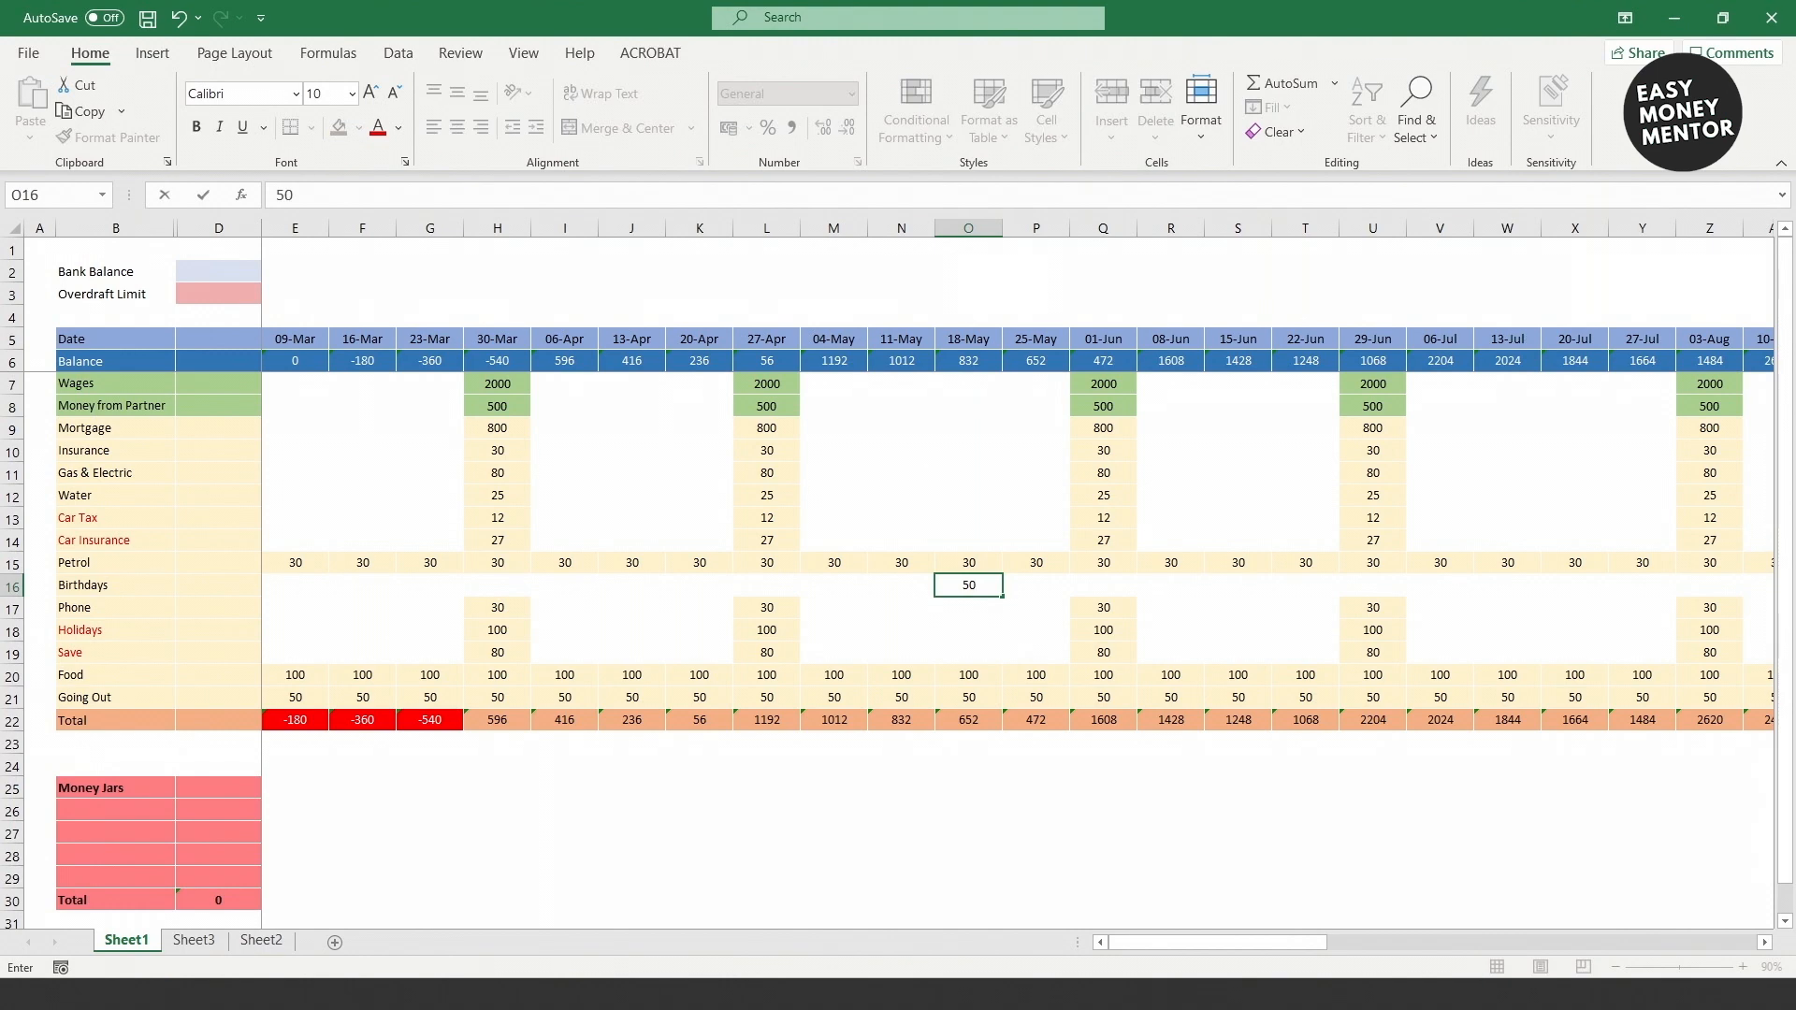
key("Return")
key("Up")
key("Right")
key("Right")
key("Right")
key("Right")
key("Right")
key("Right")
key("Right")
key("Right")
key("Right")
type("100")
key("Right")
key("Right")
key("Right")
key("Right")
key("Right")
key("Right")
key("Right")
key("Right")
key("Right")
key("Right")
key("Right")
key("Right")
key("Right")
key("Right")
key("Right")
key("Right")
key("Right")
key("Right")
key("Right")
key("Right")
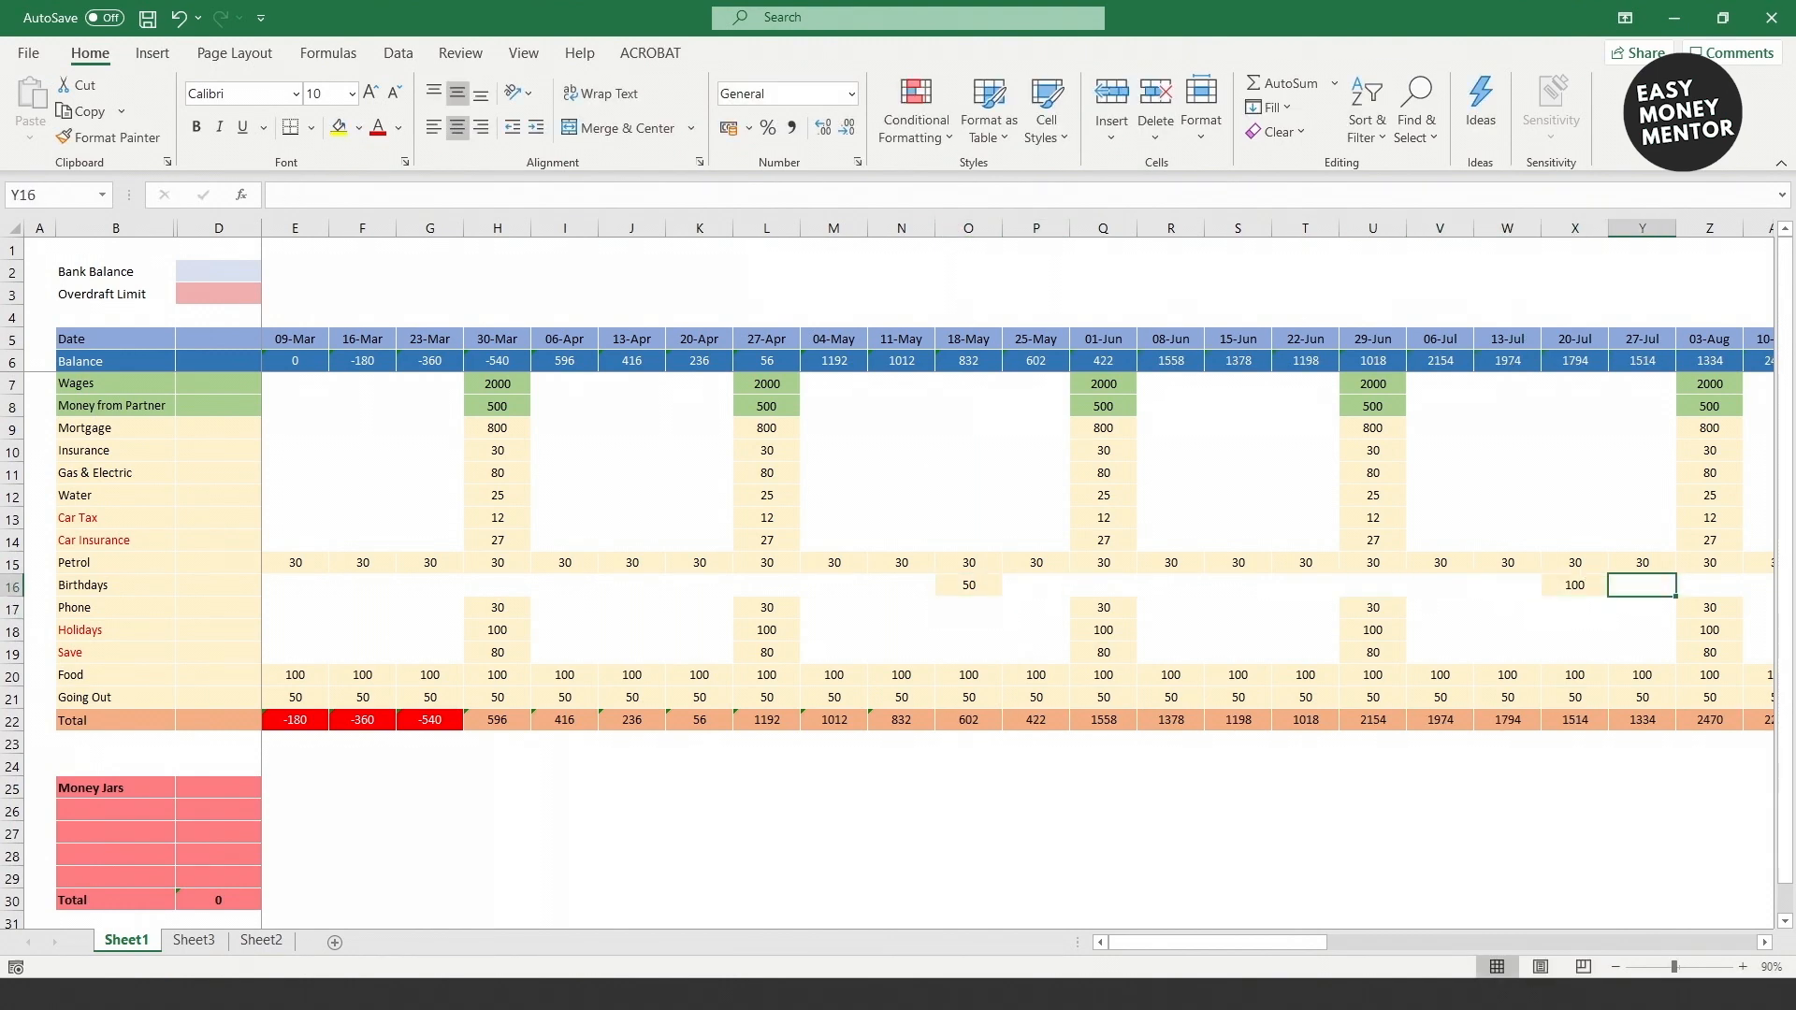
key("Left")
key("Left")
type("50")
key("Return")
key("Left")
key("Left")
key("Left")
key("Left")
key("Left")
key("Left")
key("Left")
key("Left")
key("Left")
key("Left")
key("Left")
key("Left")
key("Left")
key("Left")
key("Left")
key("Left")
key("Left")
key("Left")
key("Left")
key("Left")
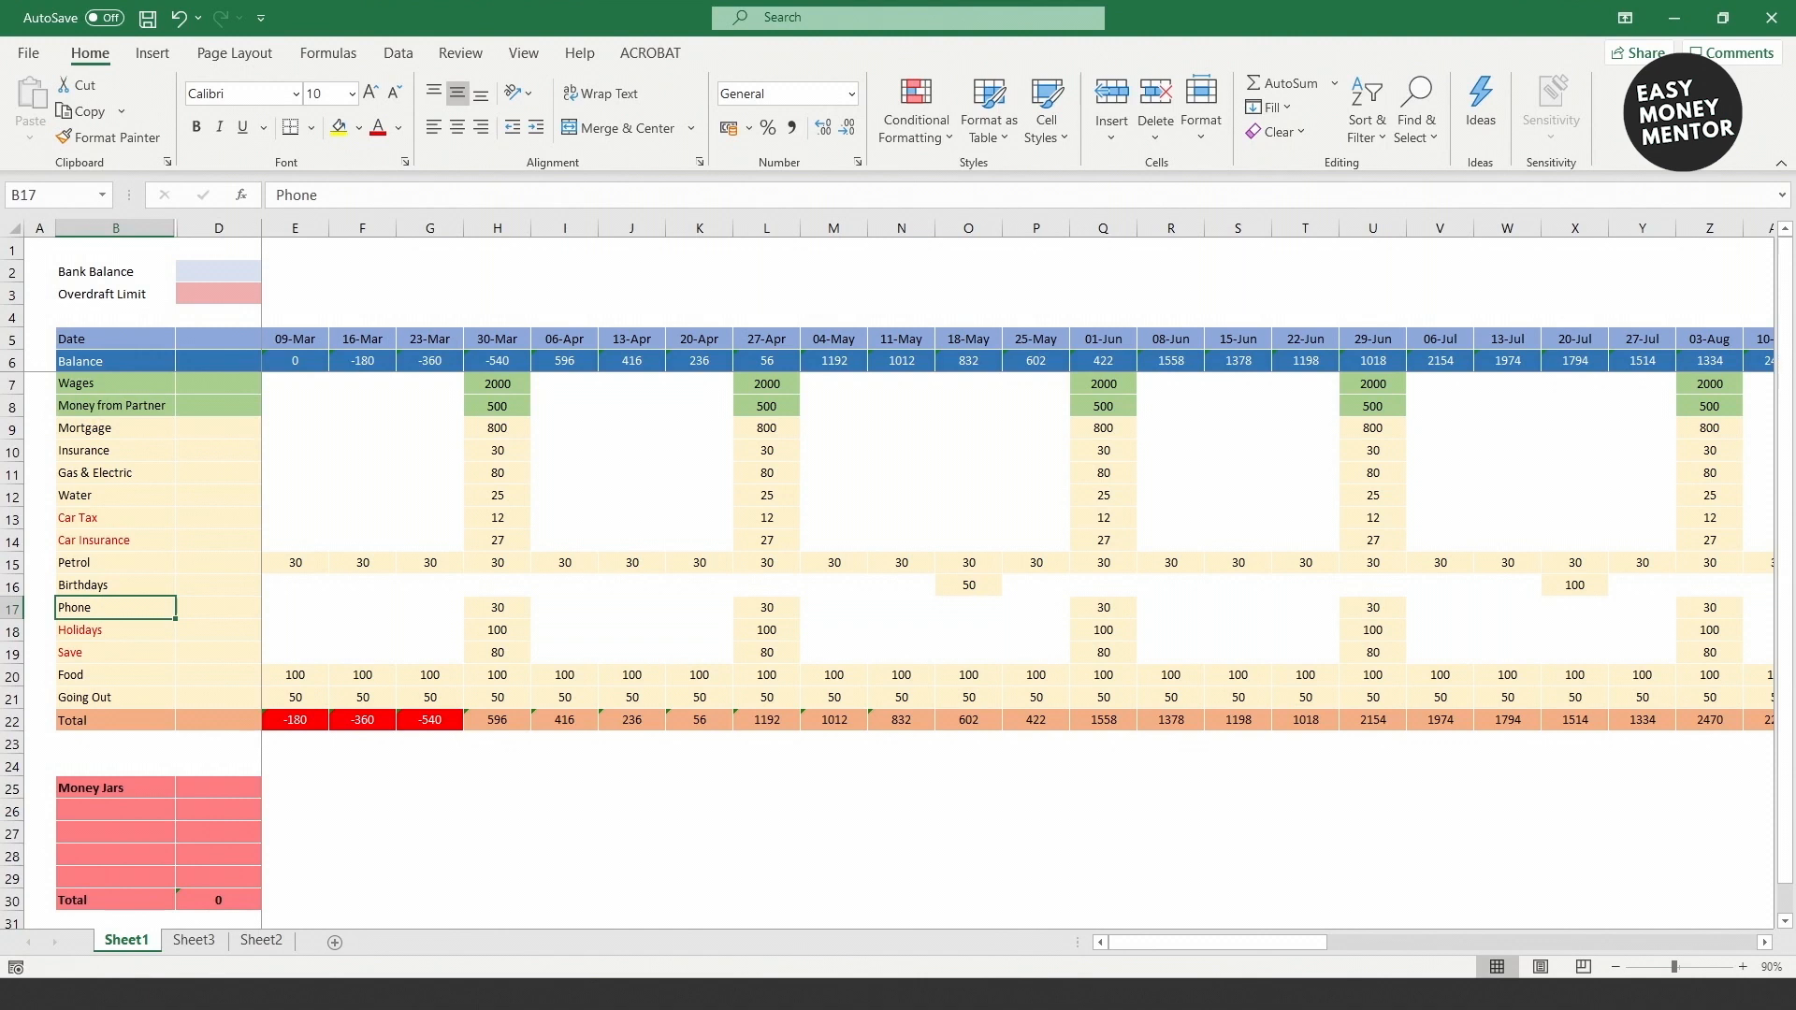
left_click(116, 811)
Step: List the money jars Car Tax, Car Insurance, Holidays and Save
type("Car Tax")
key("Return")
type("Car Insurance")
key("Return")
type("Ho")
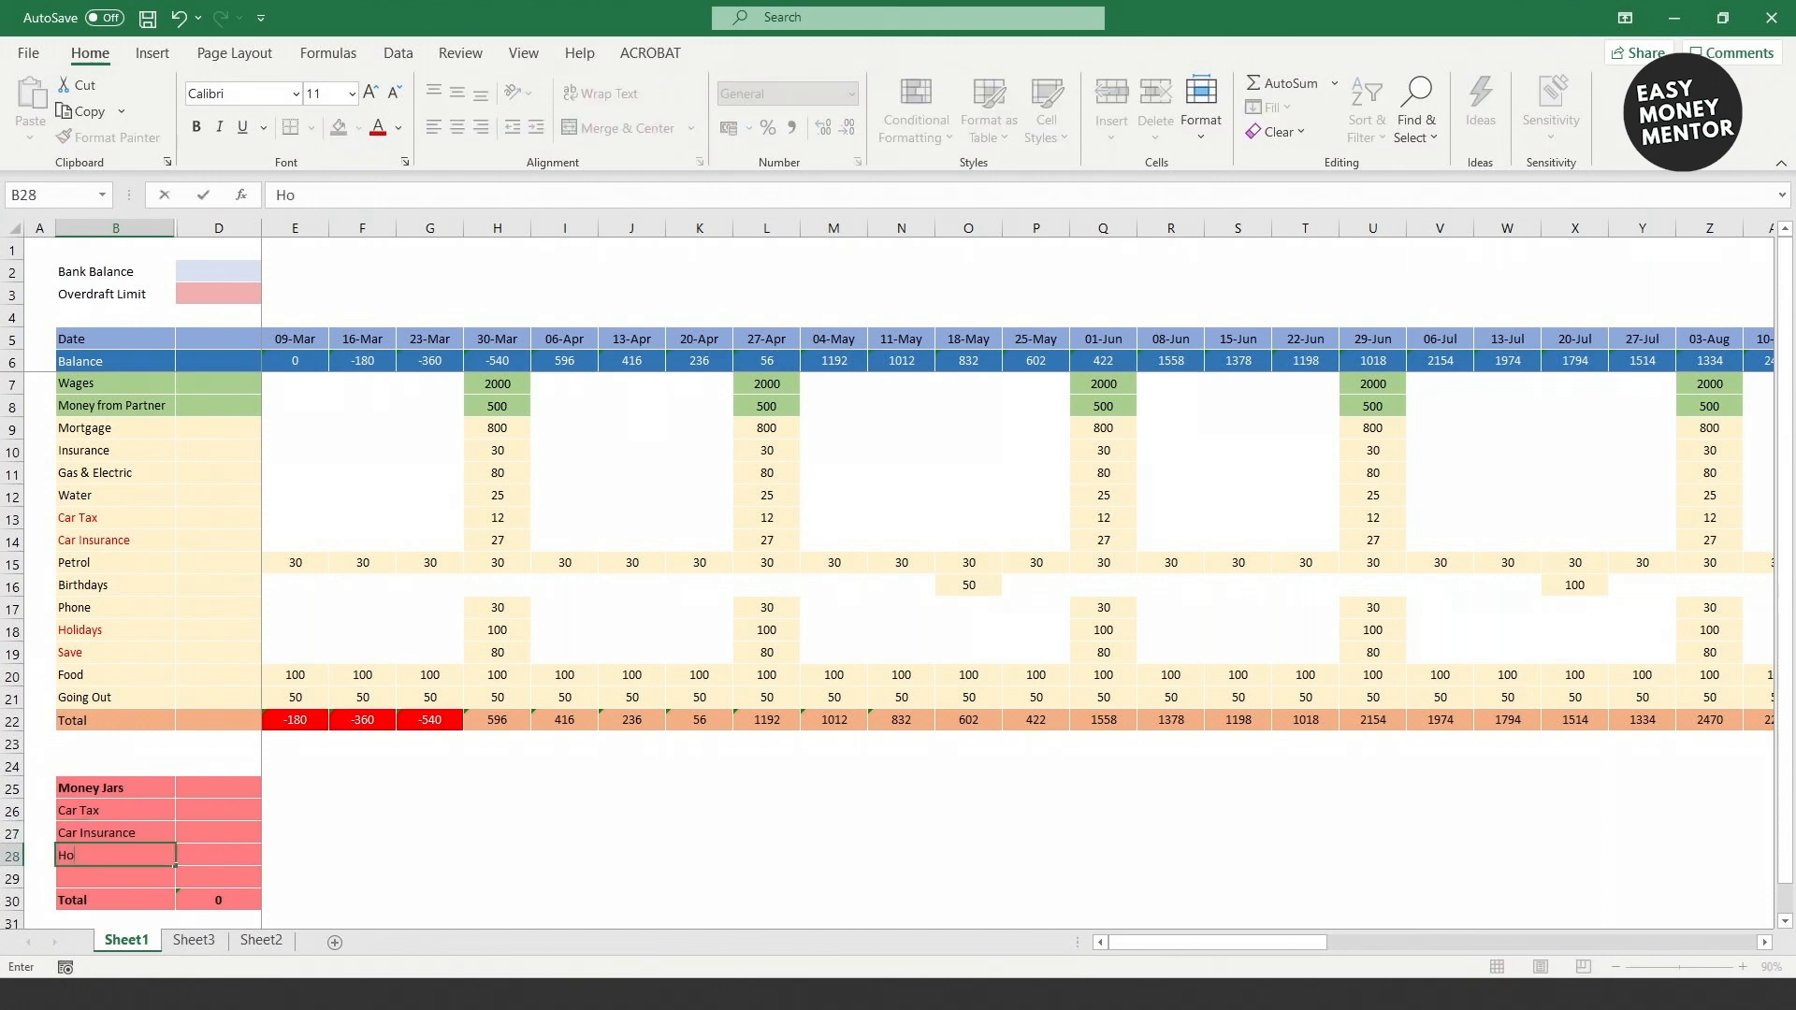
type("lidays")
key("Return")
type("Save")
key("Return")
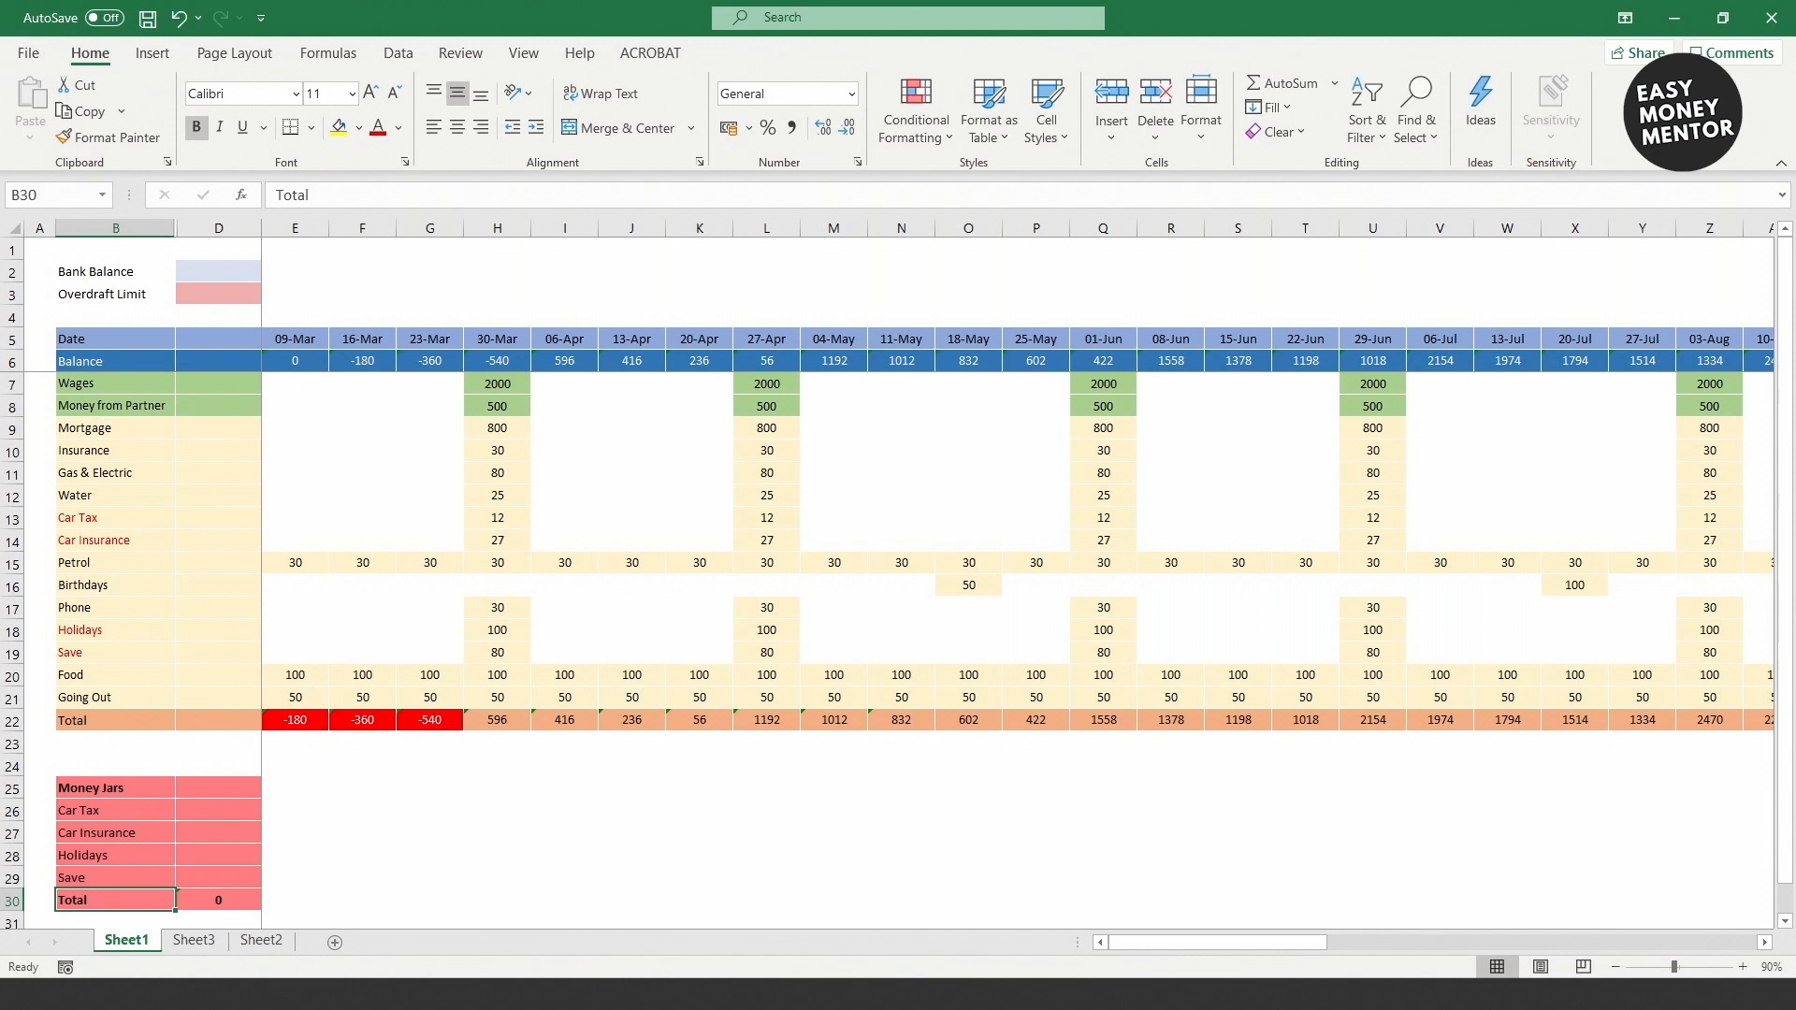
Step: Set the Overdraft Limit to 200
left_click(218, 295)
type("200")
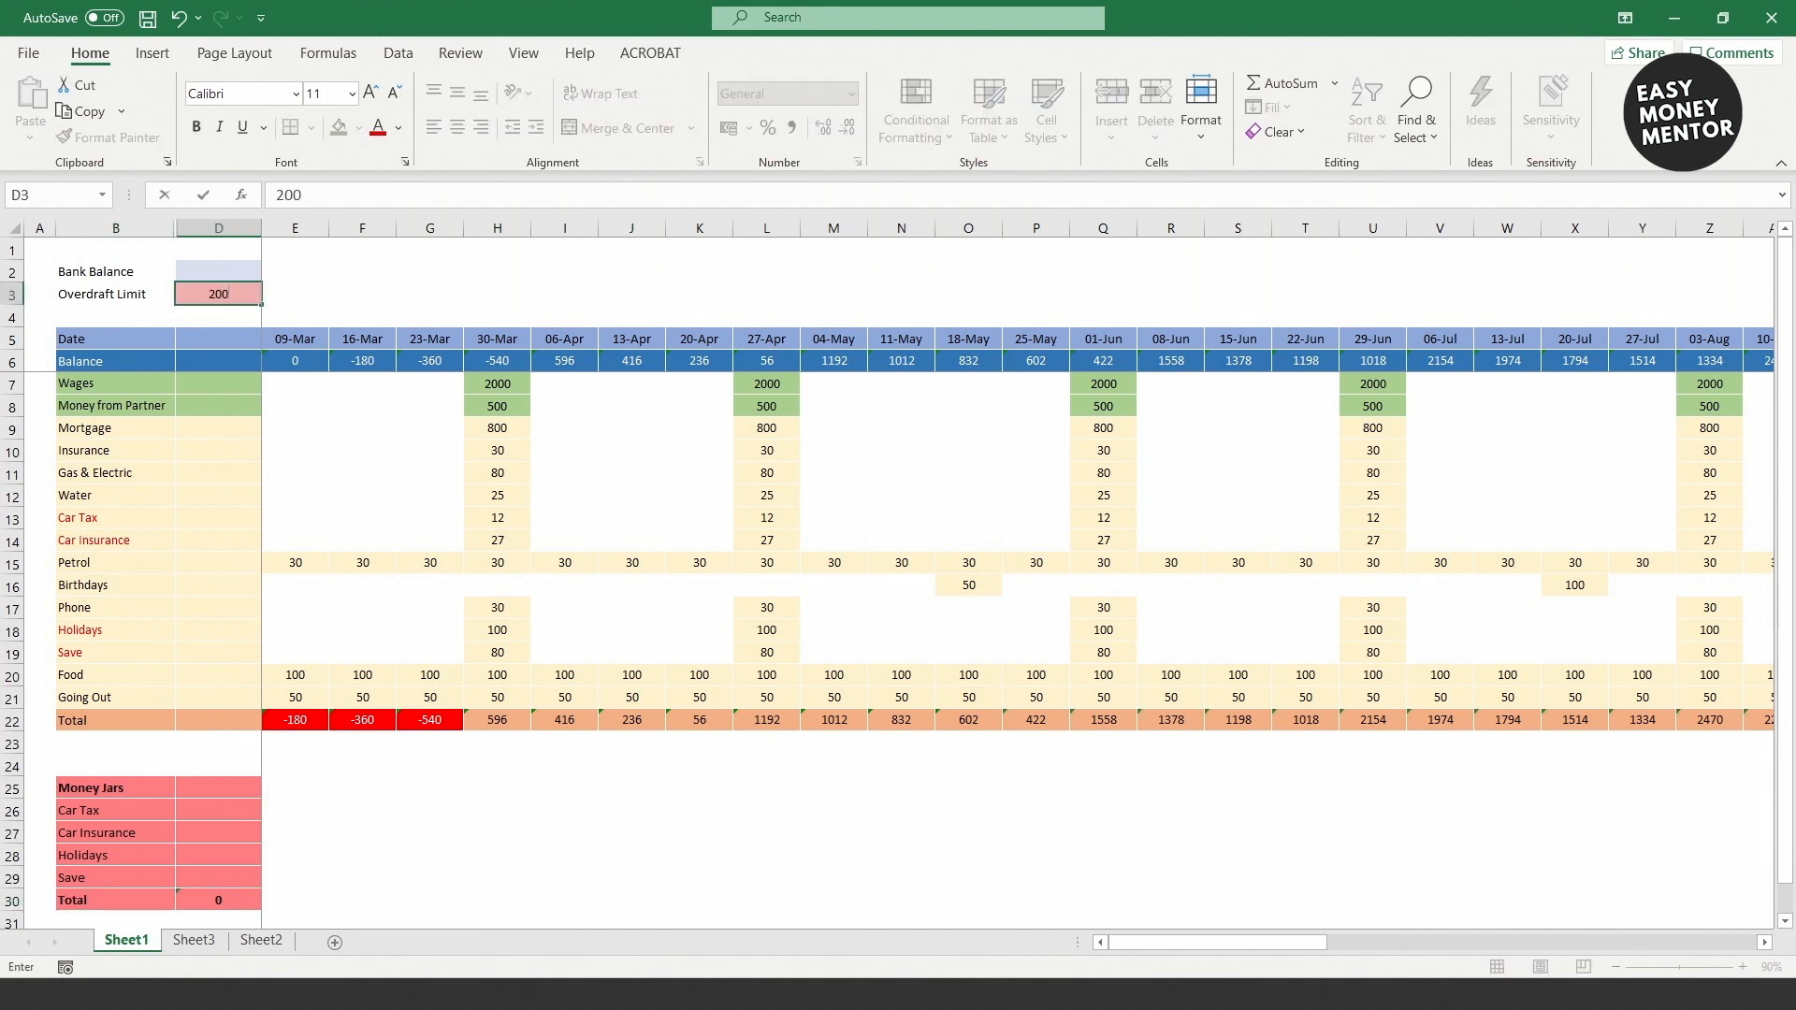
key("Return")
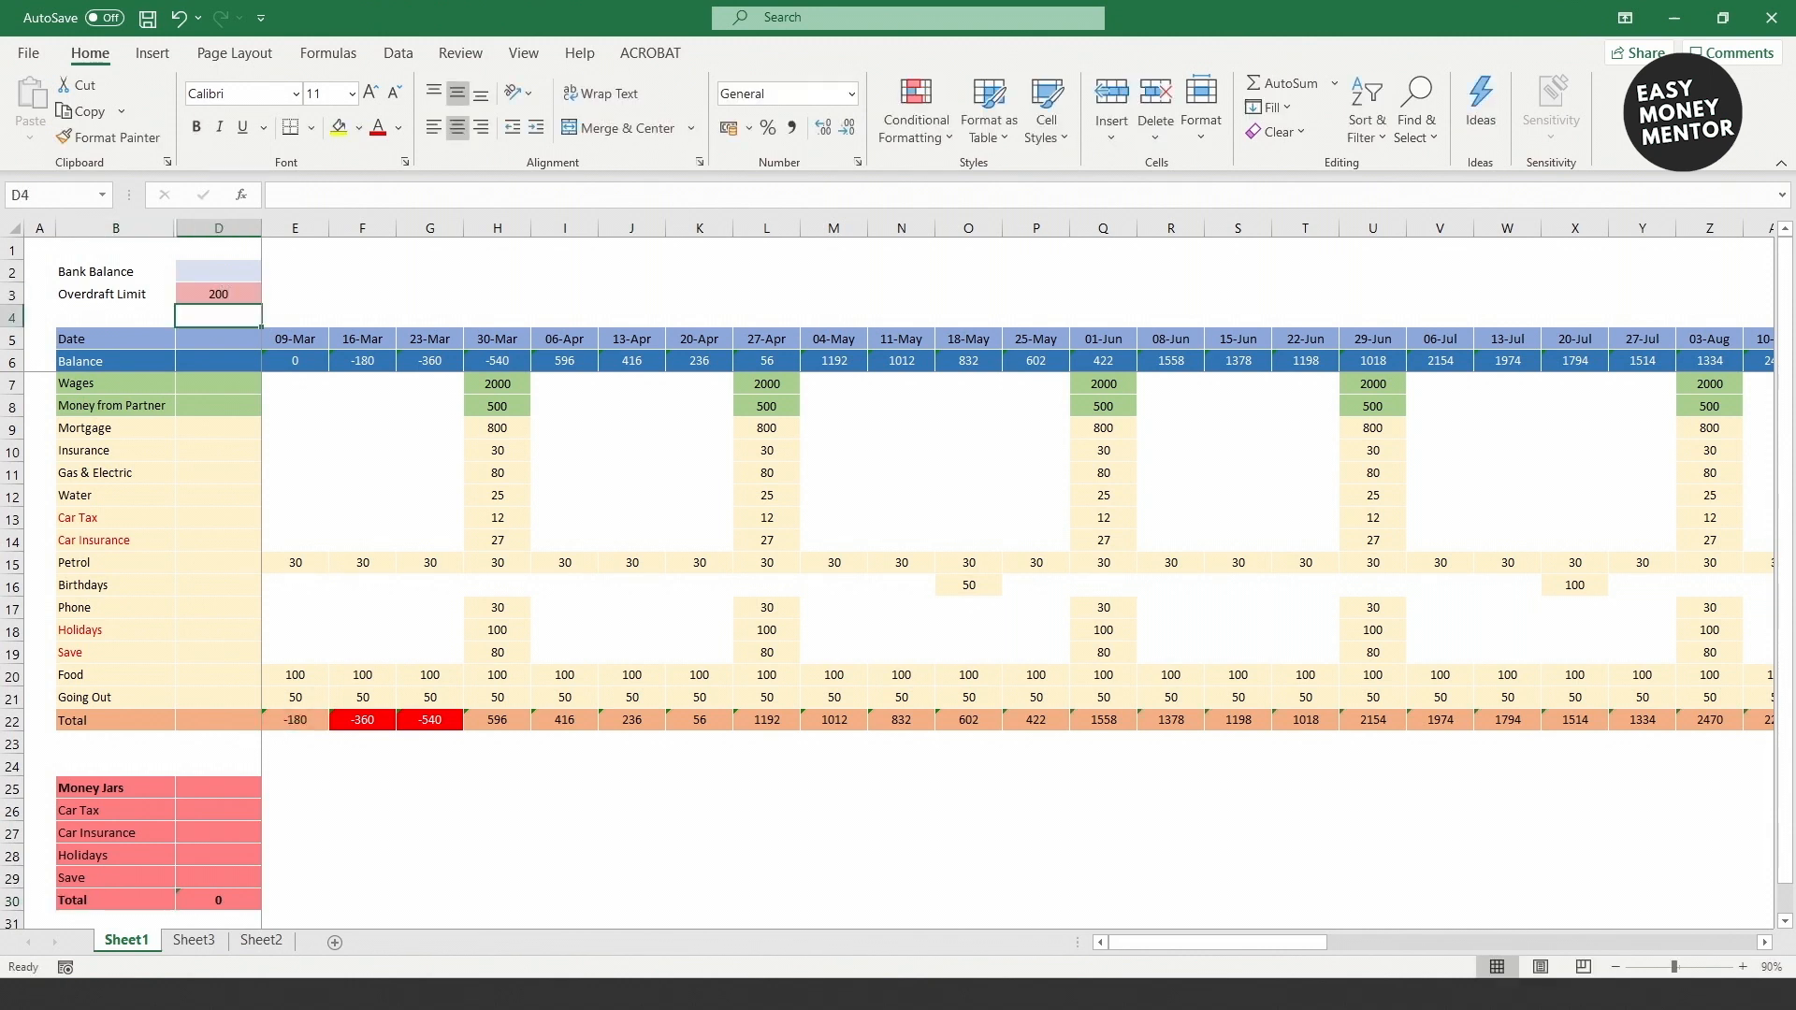